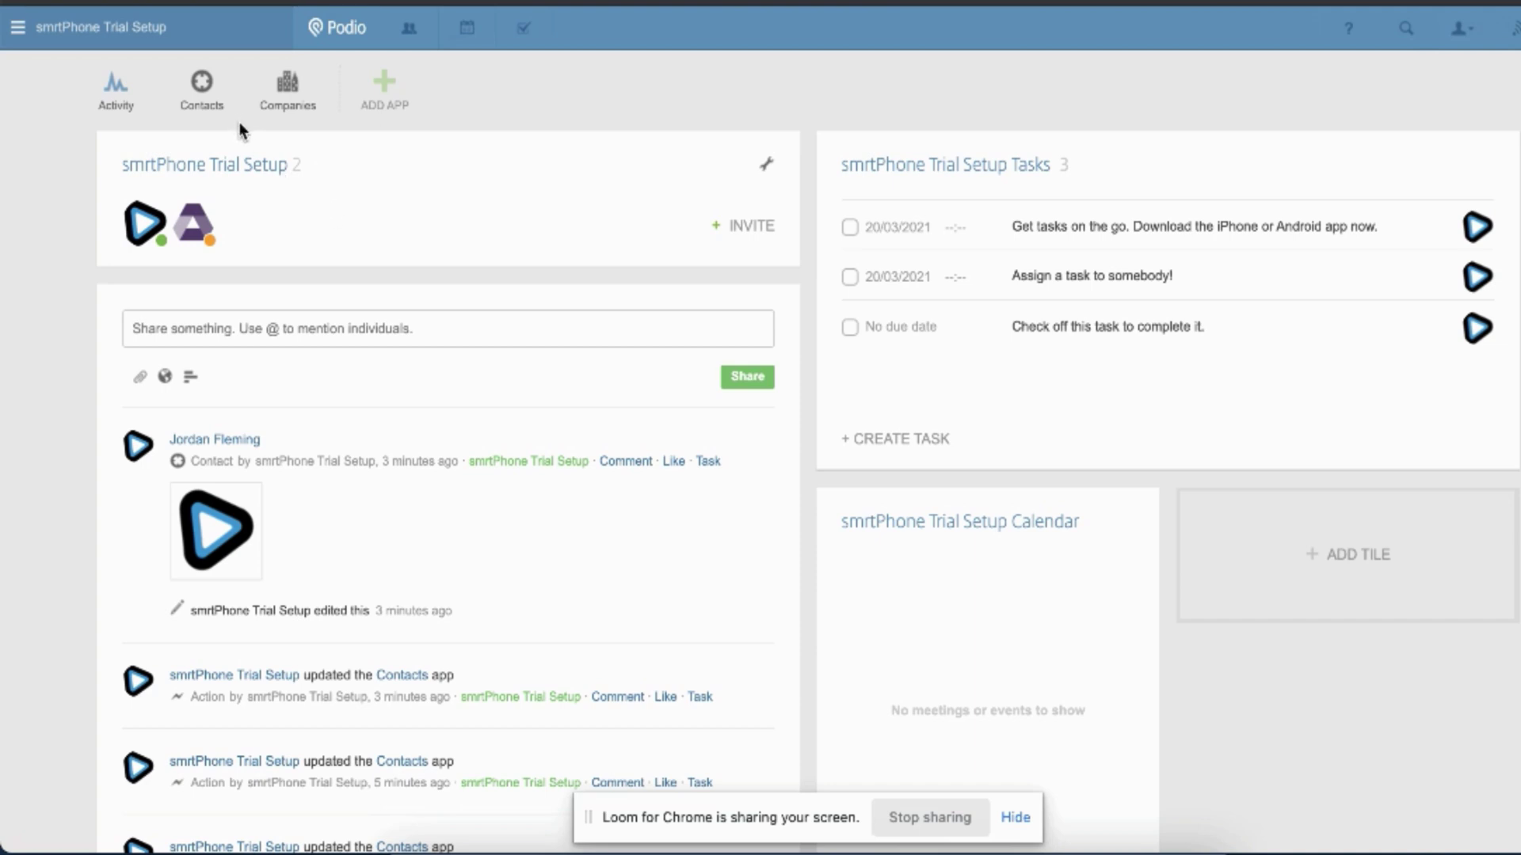
Review the only Podio contact's email and phone details and return to the contacts list.
left_click(218, 113)
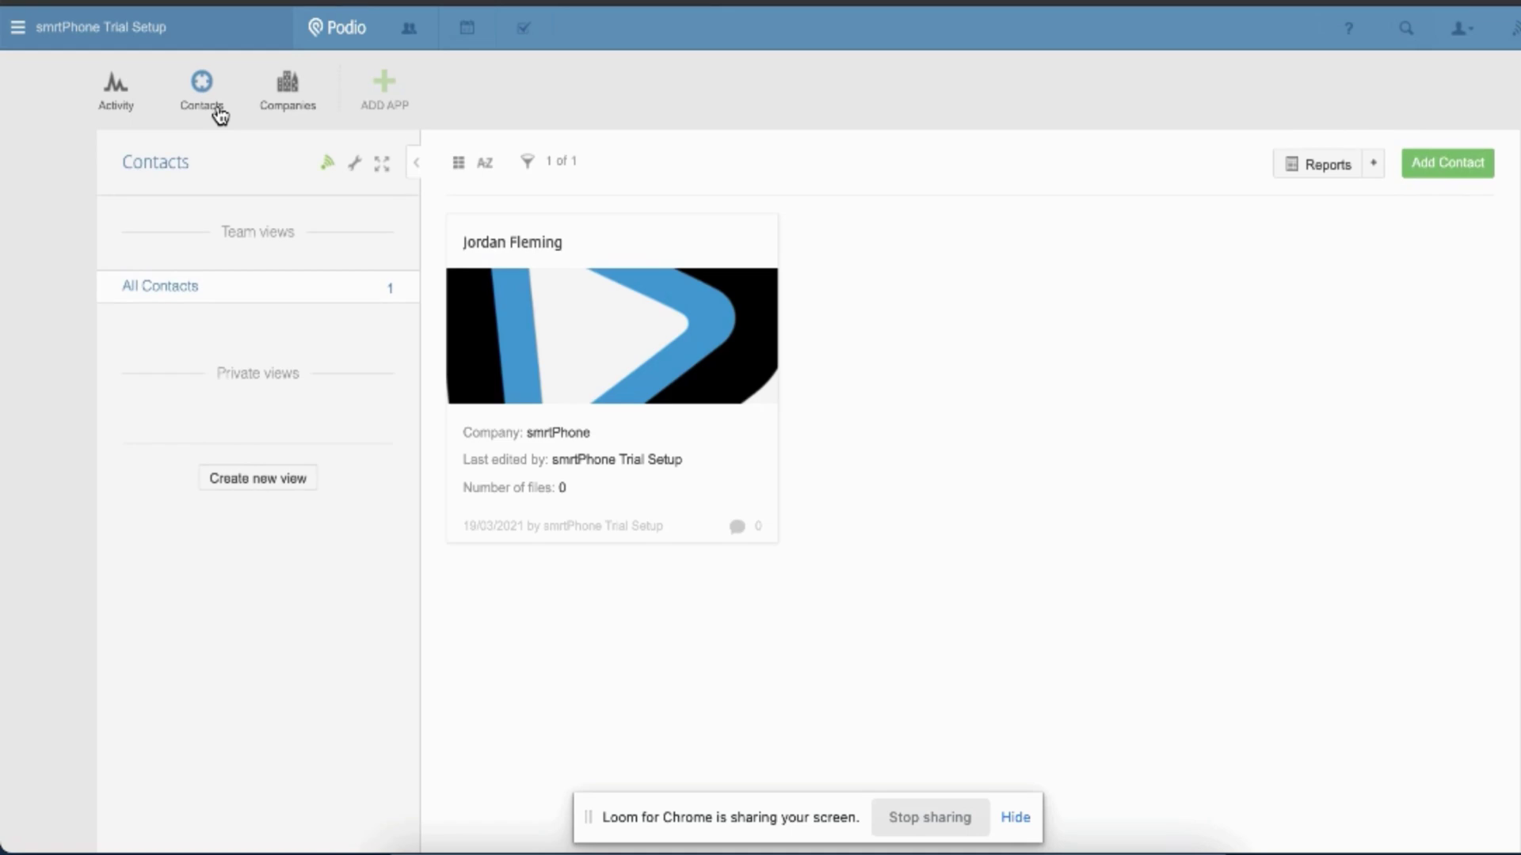
left_click(544, 309)
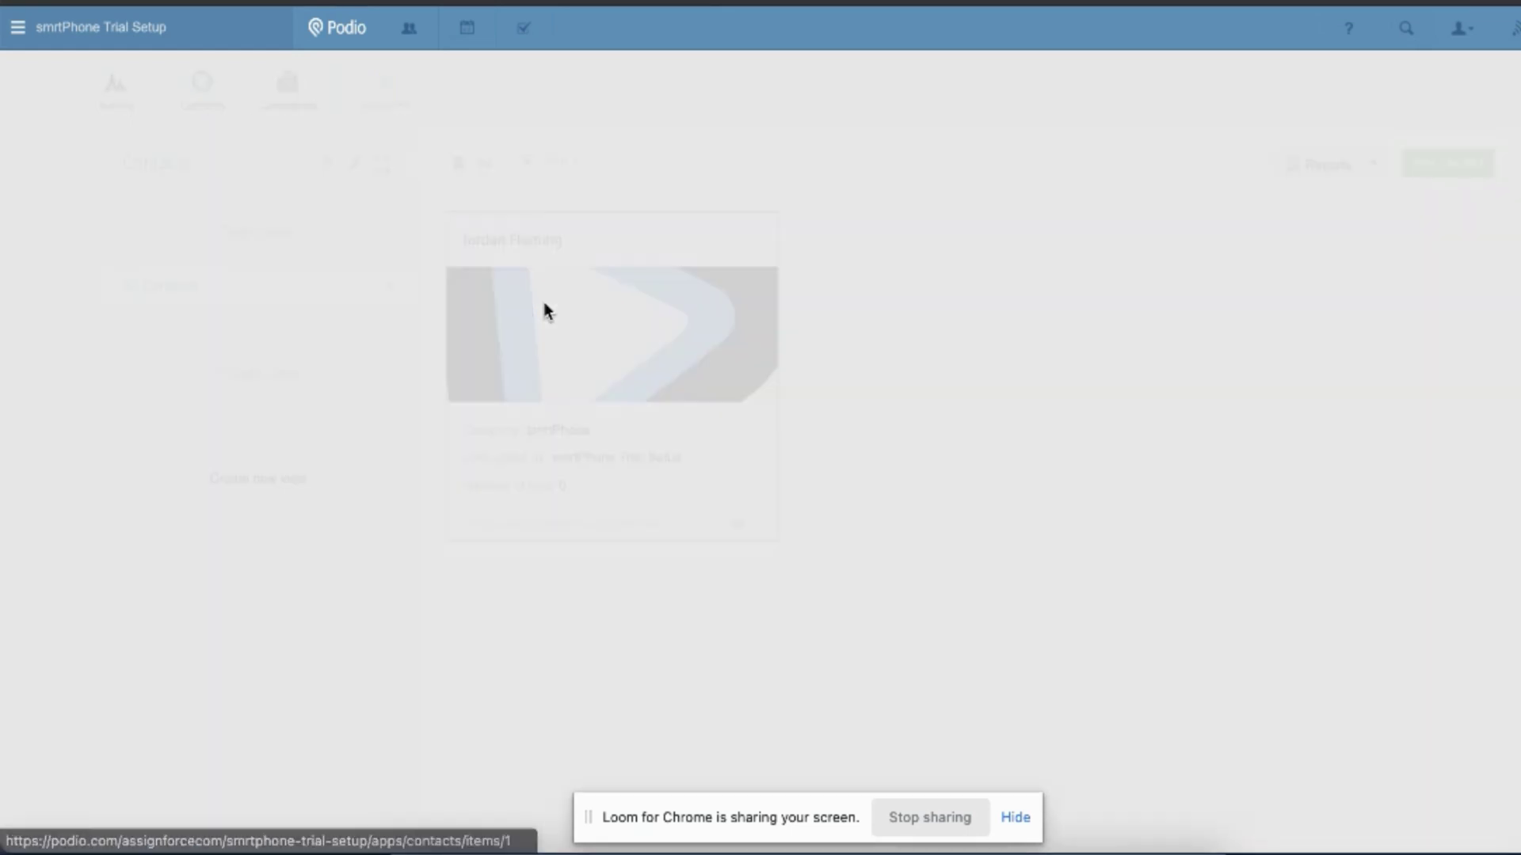
scroll(404, 354, "down", 1)
scroll(404, 354, "down", 5)
scroll(404, 354, "down", 3)
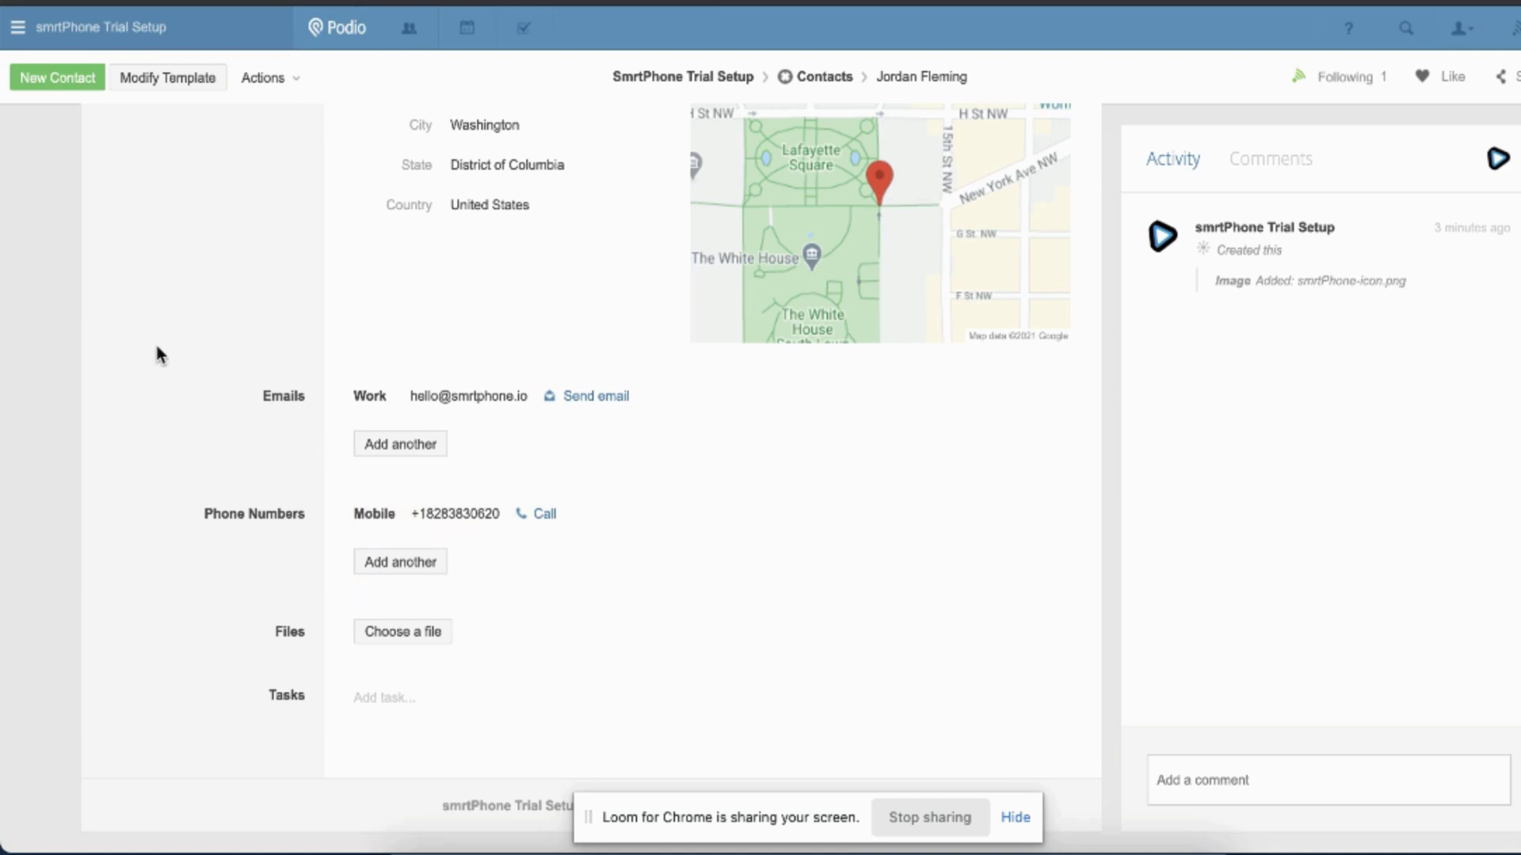
left_click(69, 313)
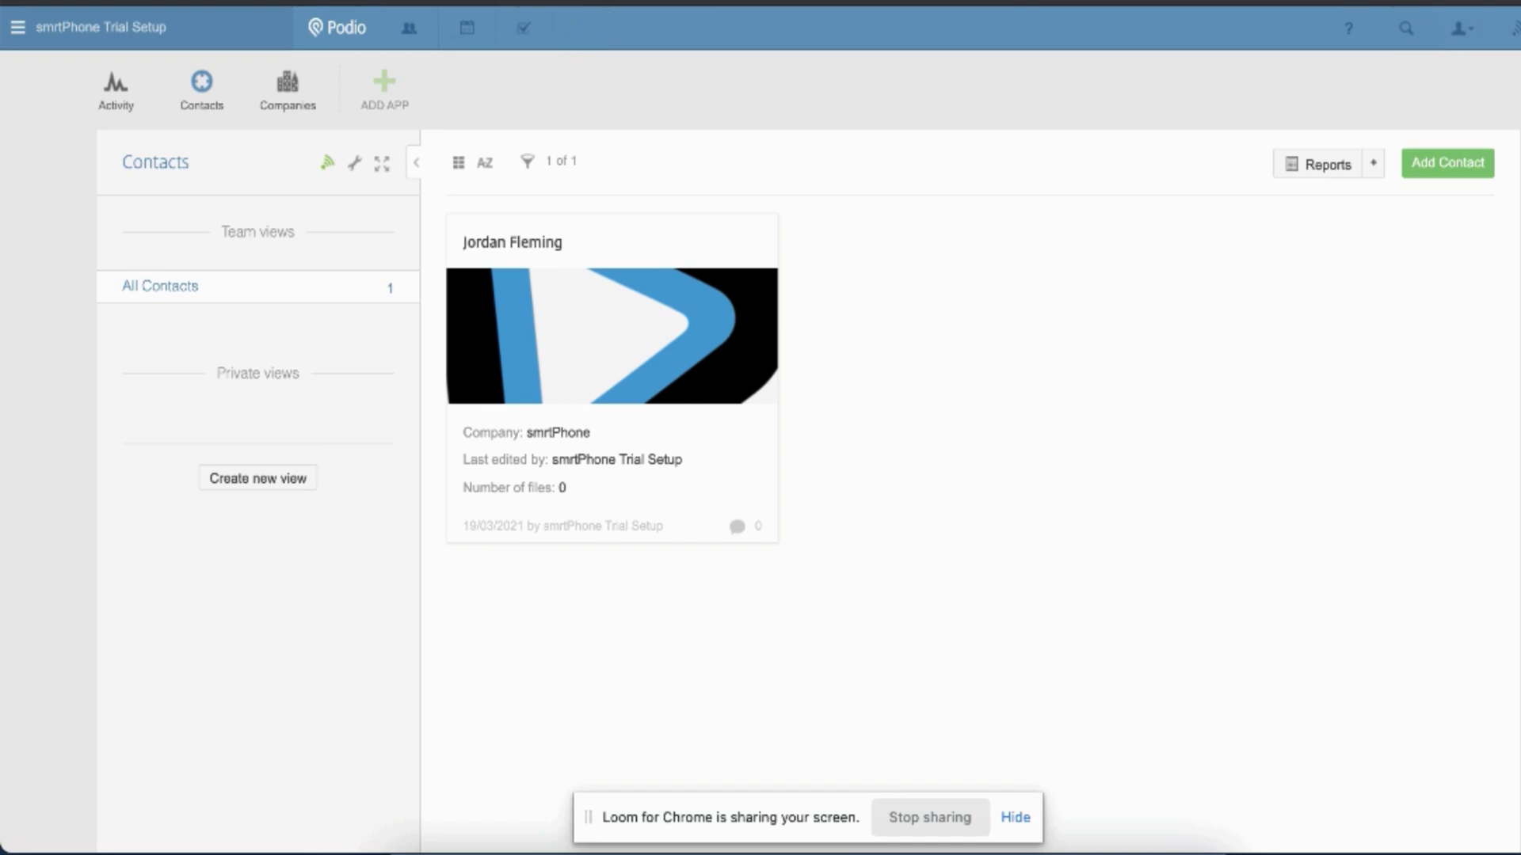
Reach the smrtPhone free-trial signup page in a private browser window.
key("ctrl+shift+n")
type("smrt")
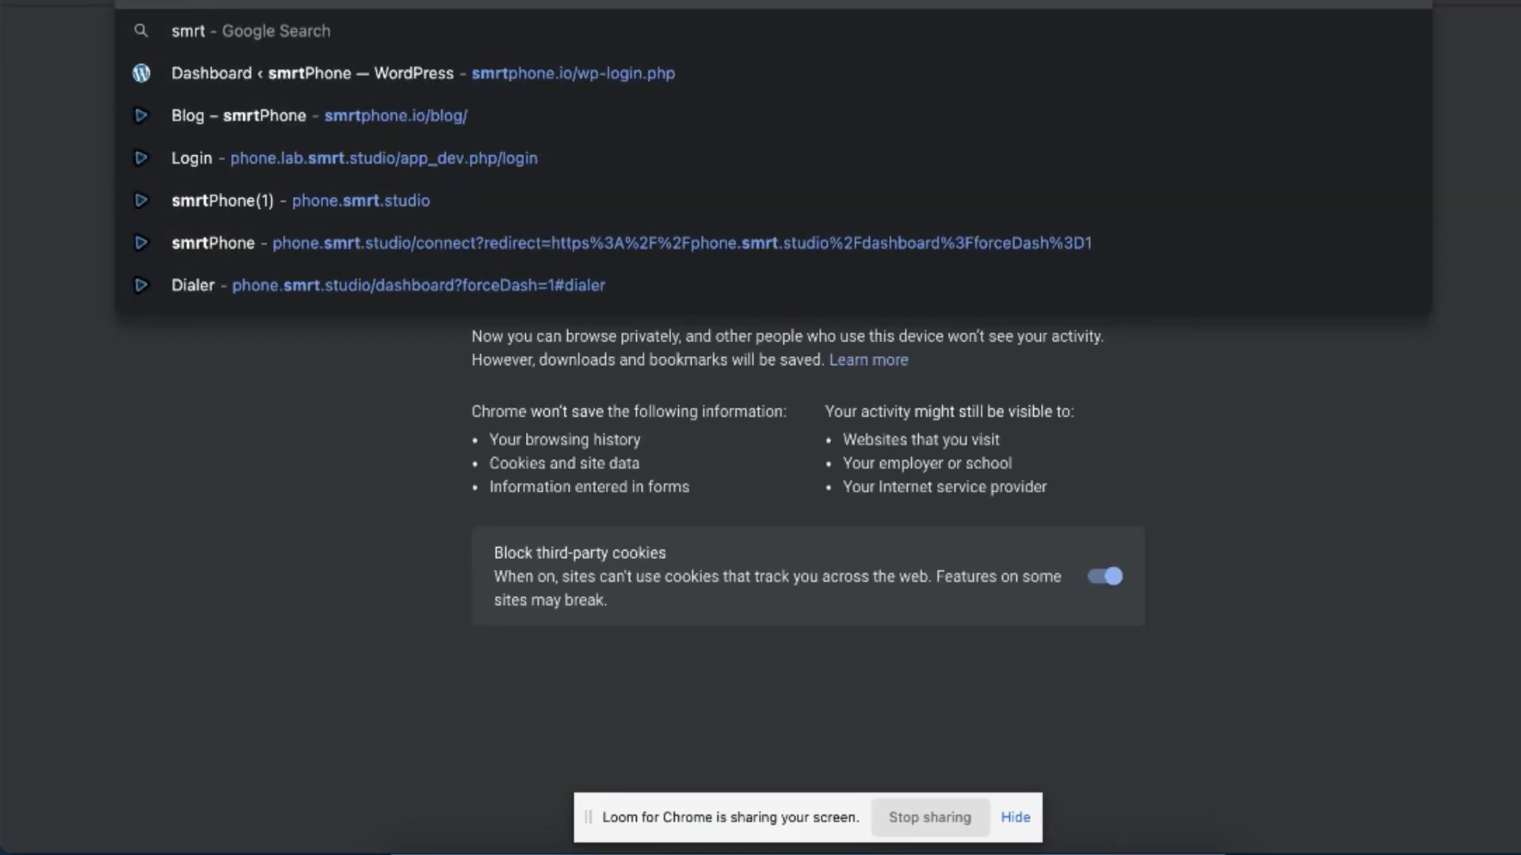
key("Return")
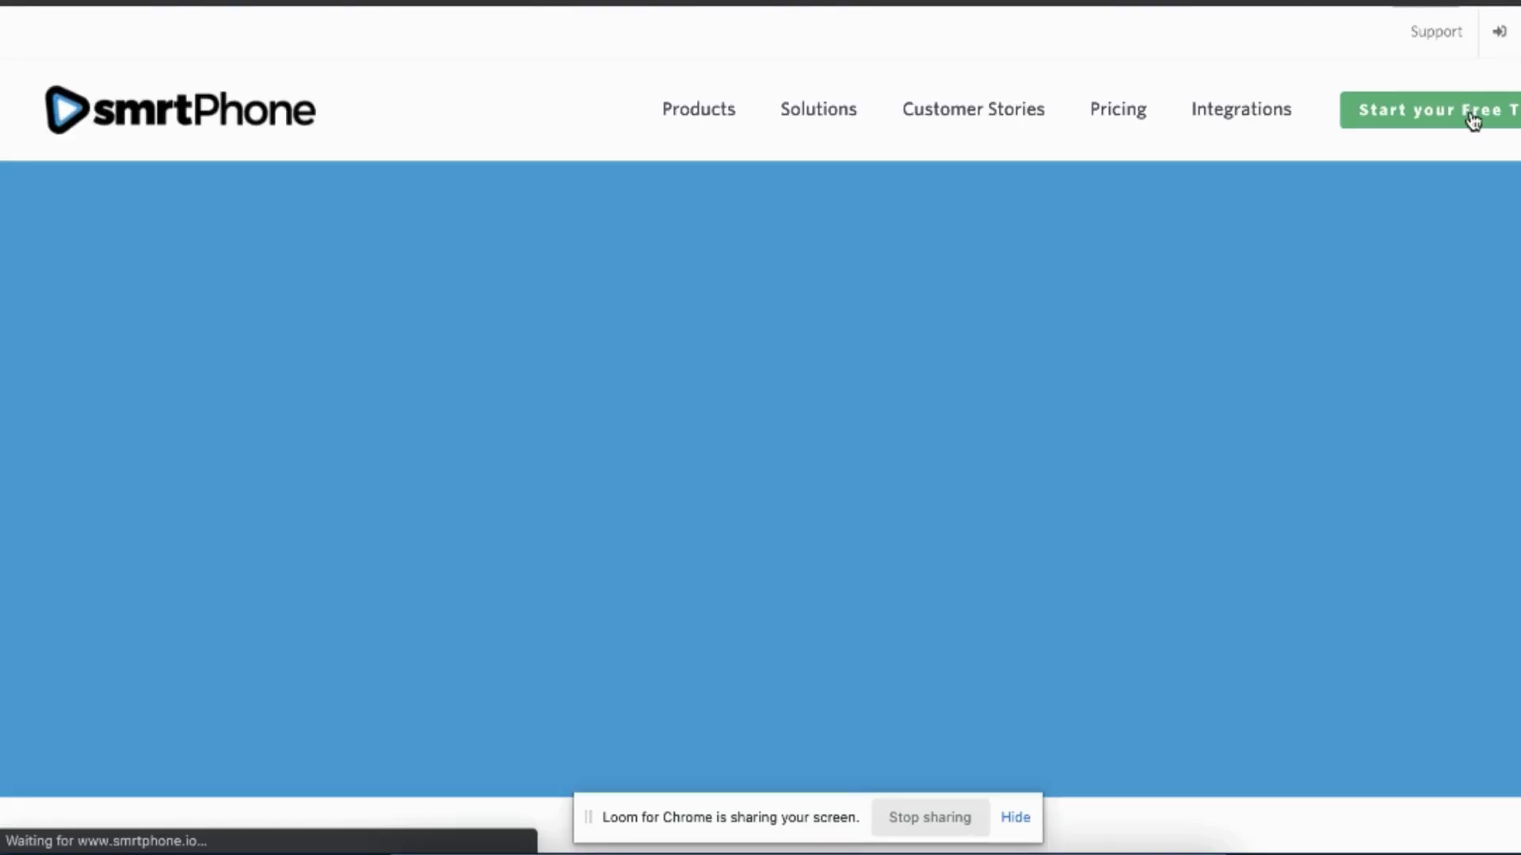
left_click(1470, 120)
scroll(951, 440, "down", 3)
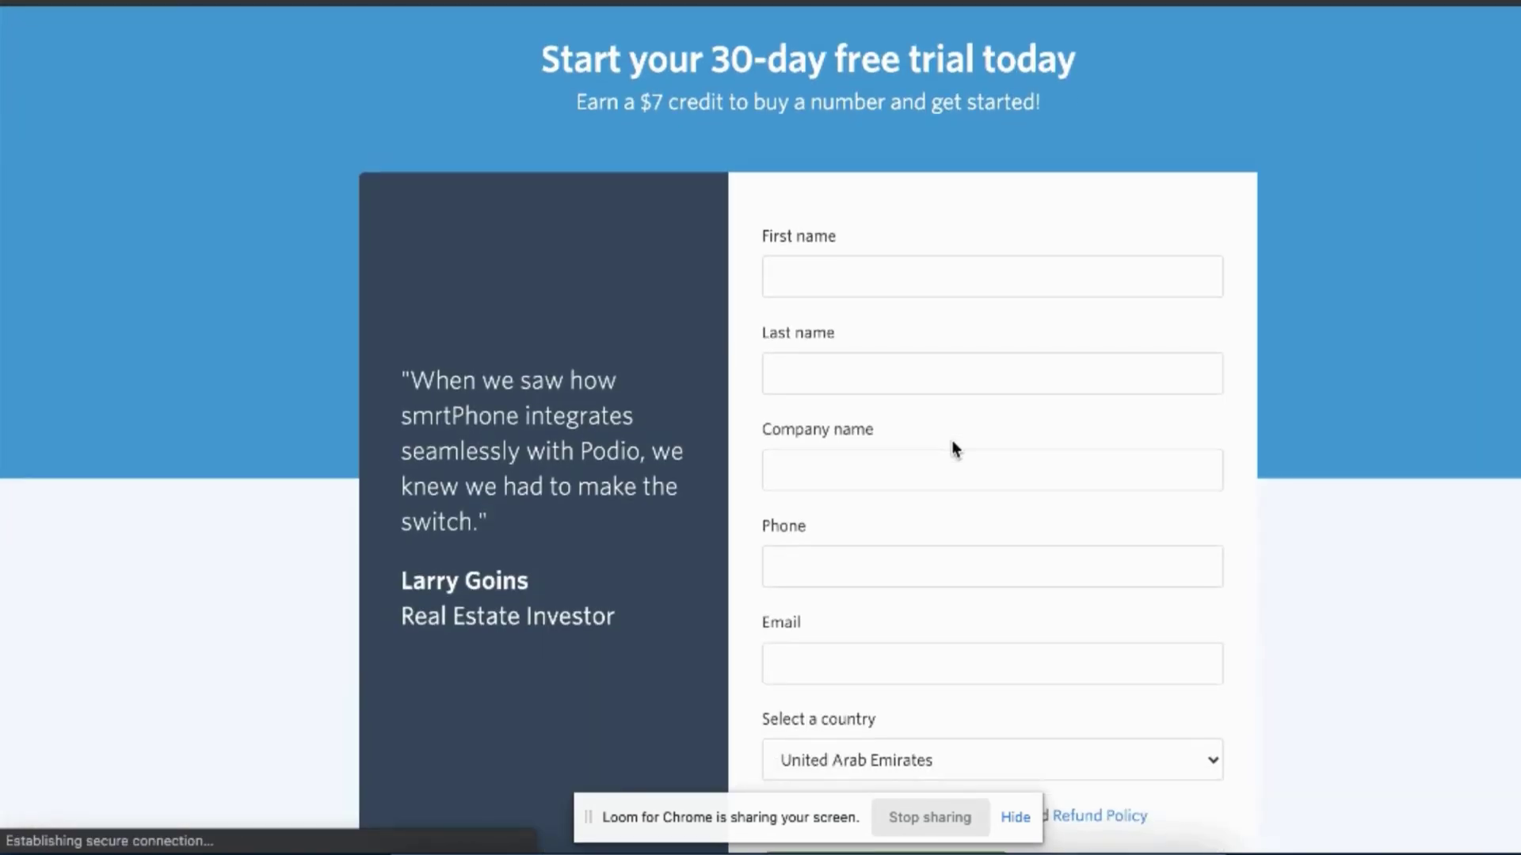
scroll(951, 439, "down", 1)
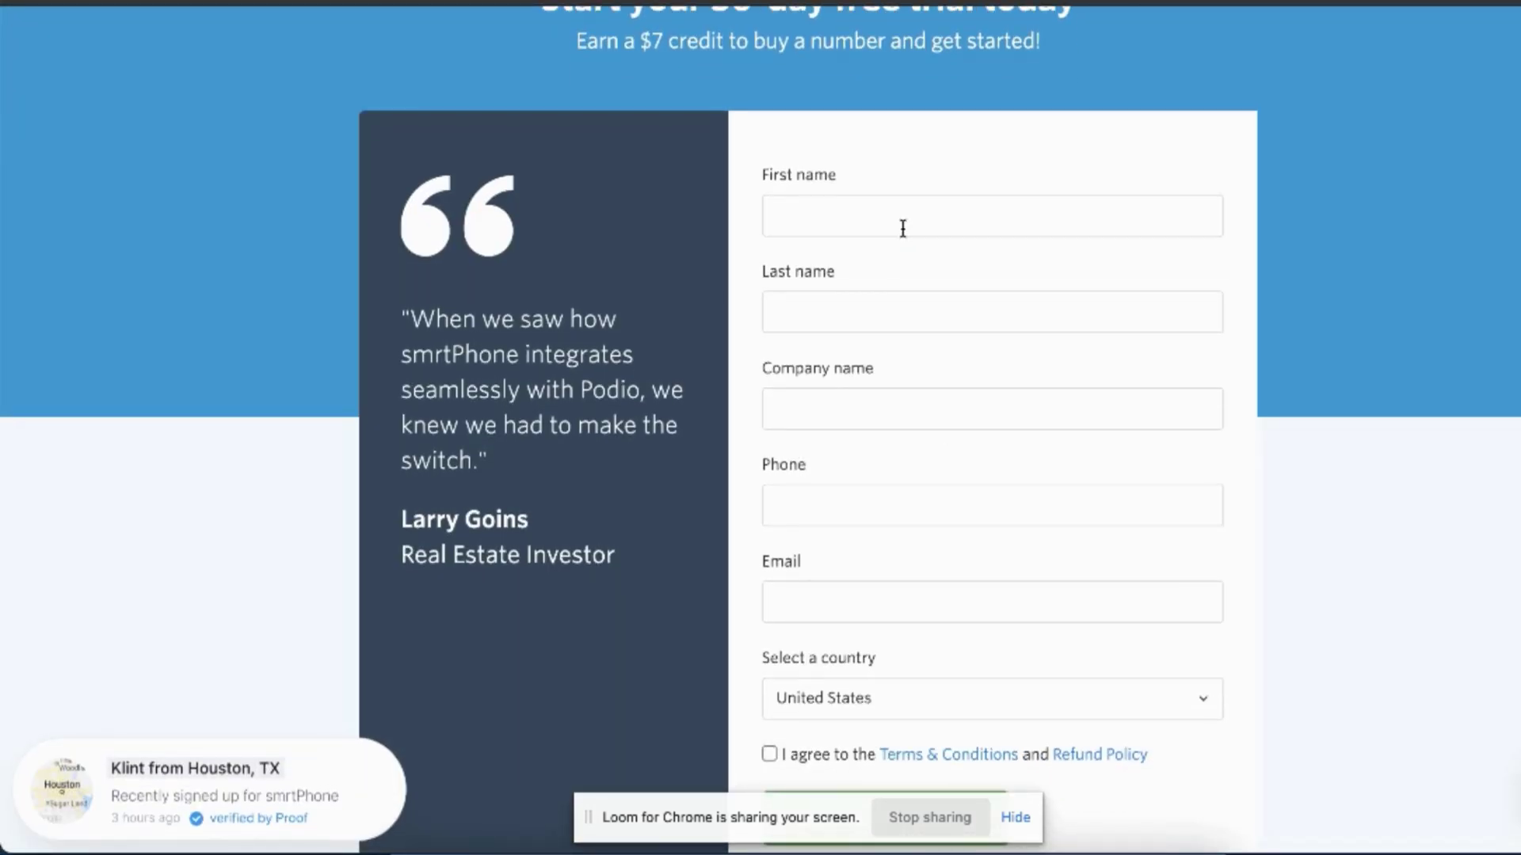
scroll(903, 232, "down", 1)
Fill in name, phone and email, accept the terms and submit the free-trial signup.
left_click(892, 160)
type("smrtPhone")
key("Tab")
type("Rob")
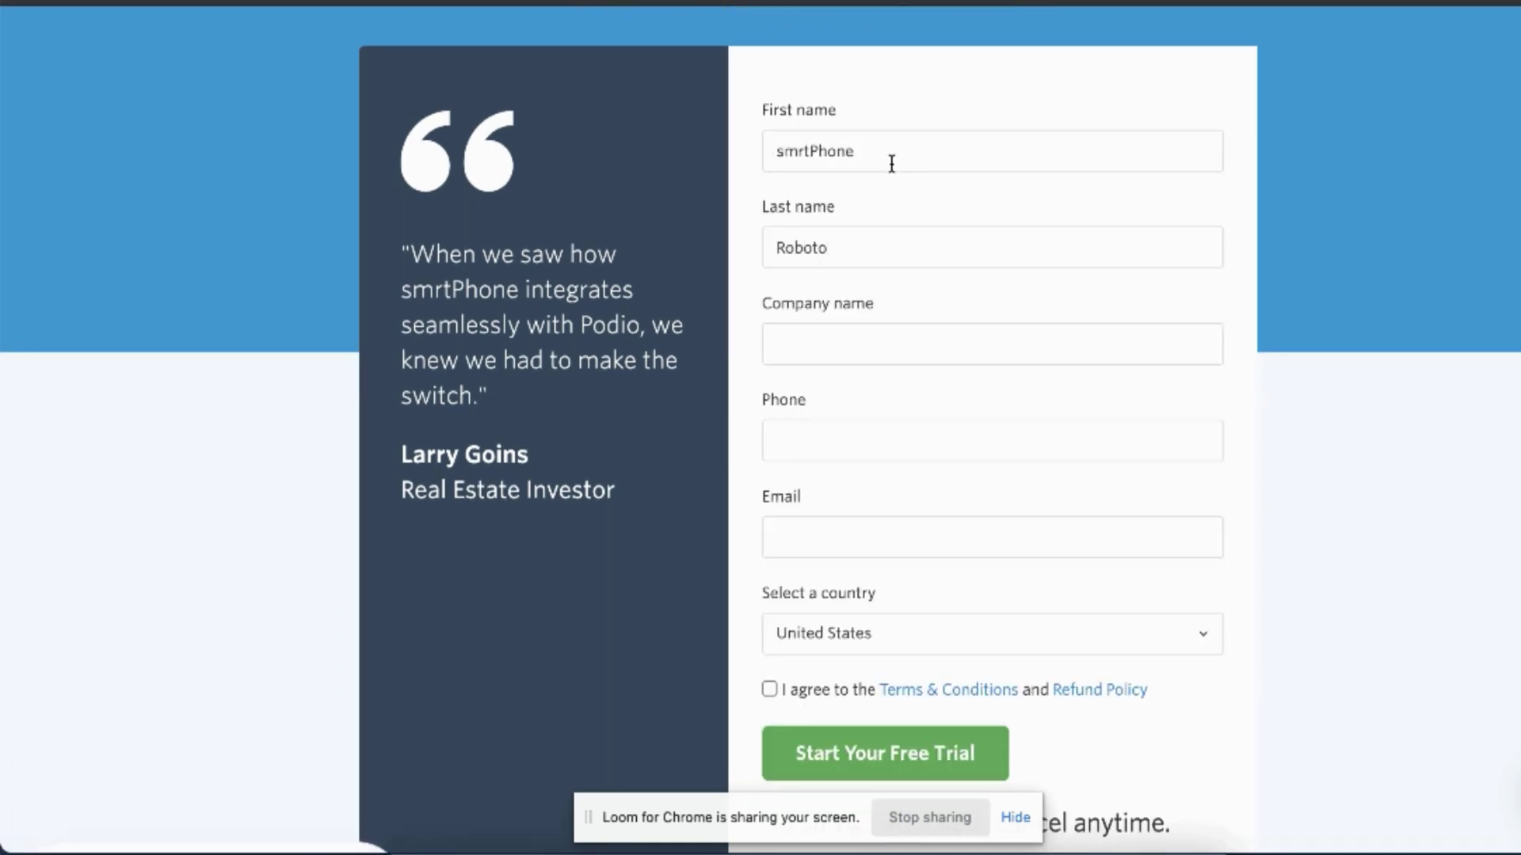
type("smrtPhone")
left_click(874, 434)
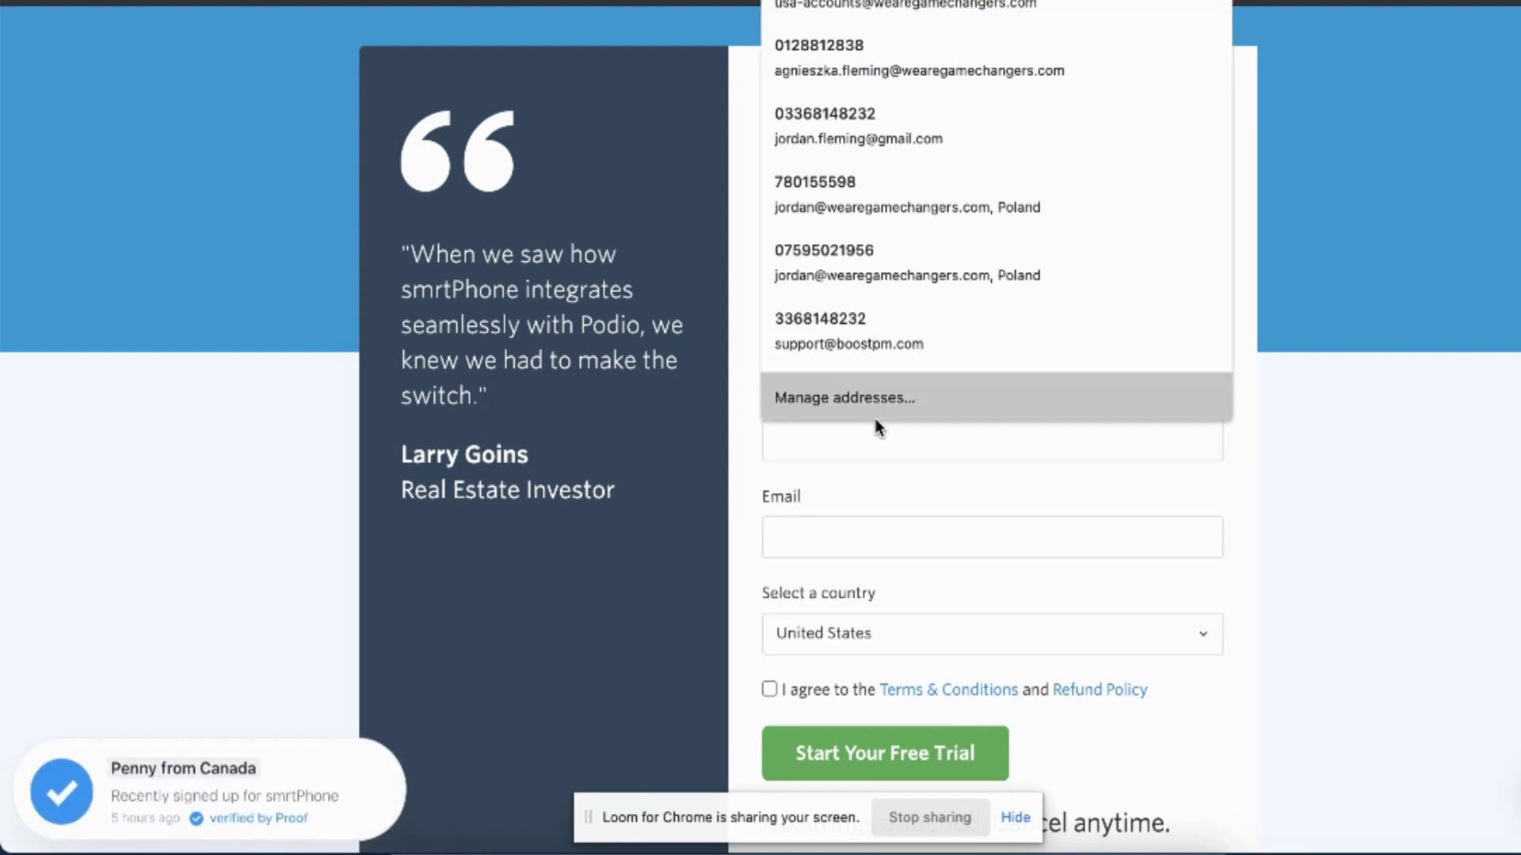
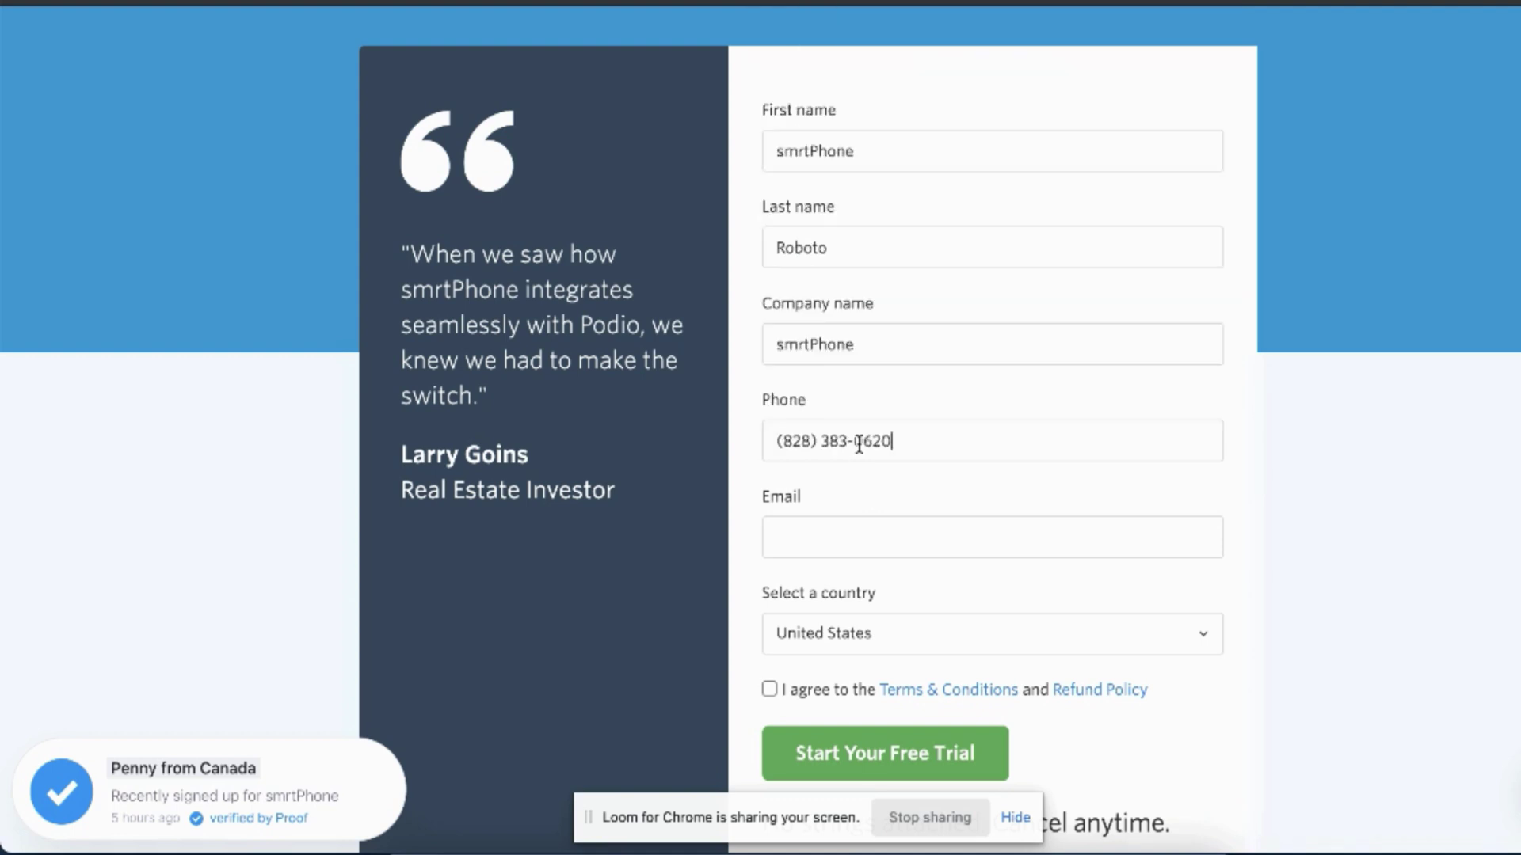
scroll(910, 514, "down", 2)
left_click(884, 425)
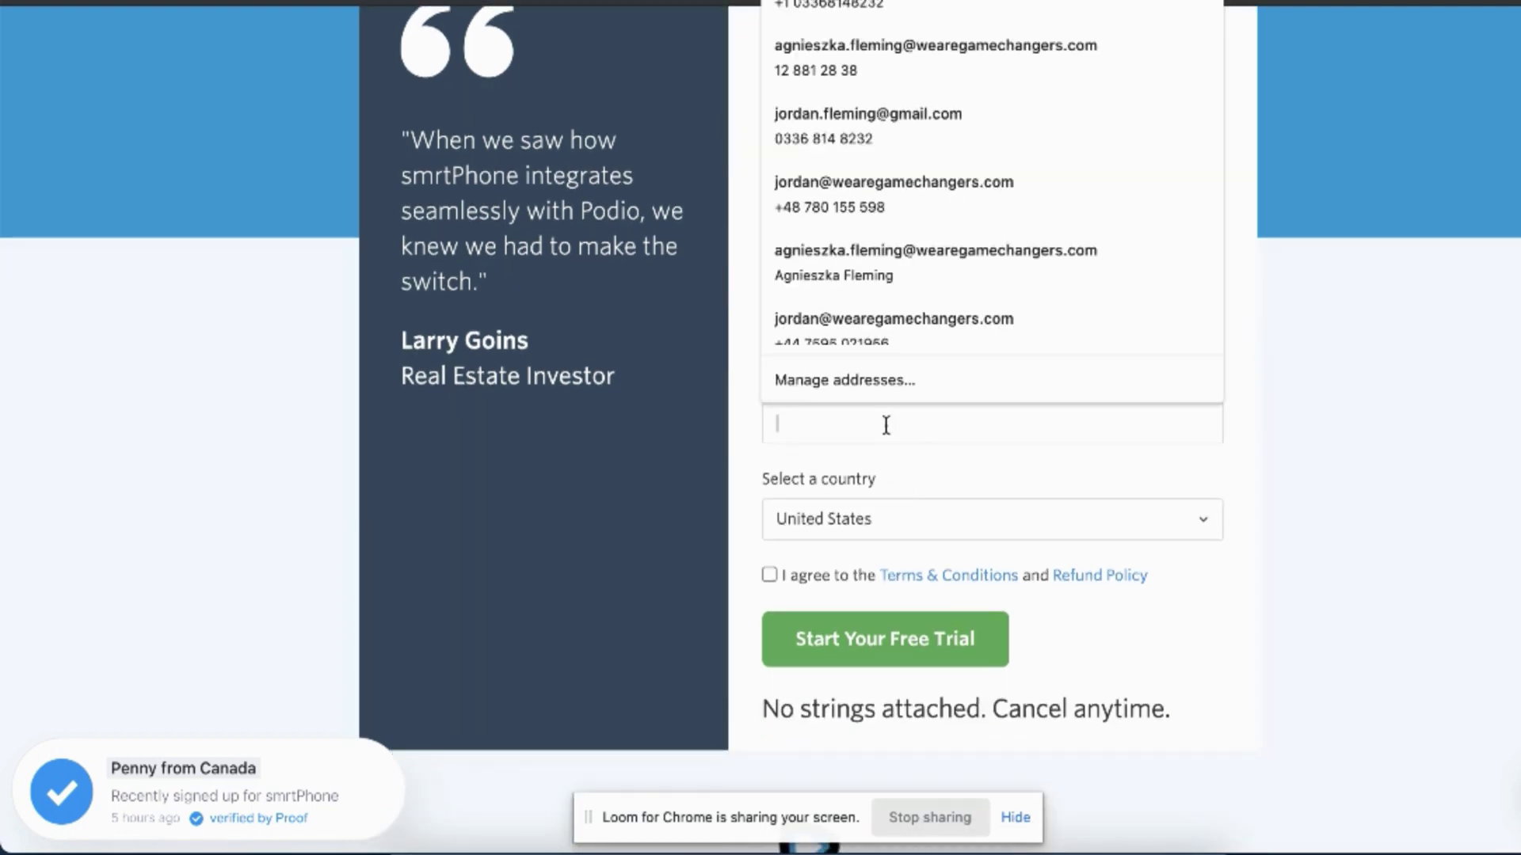
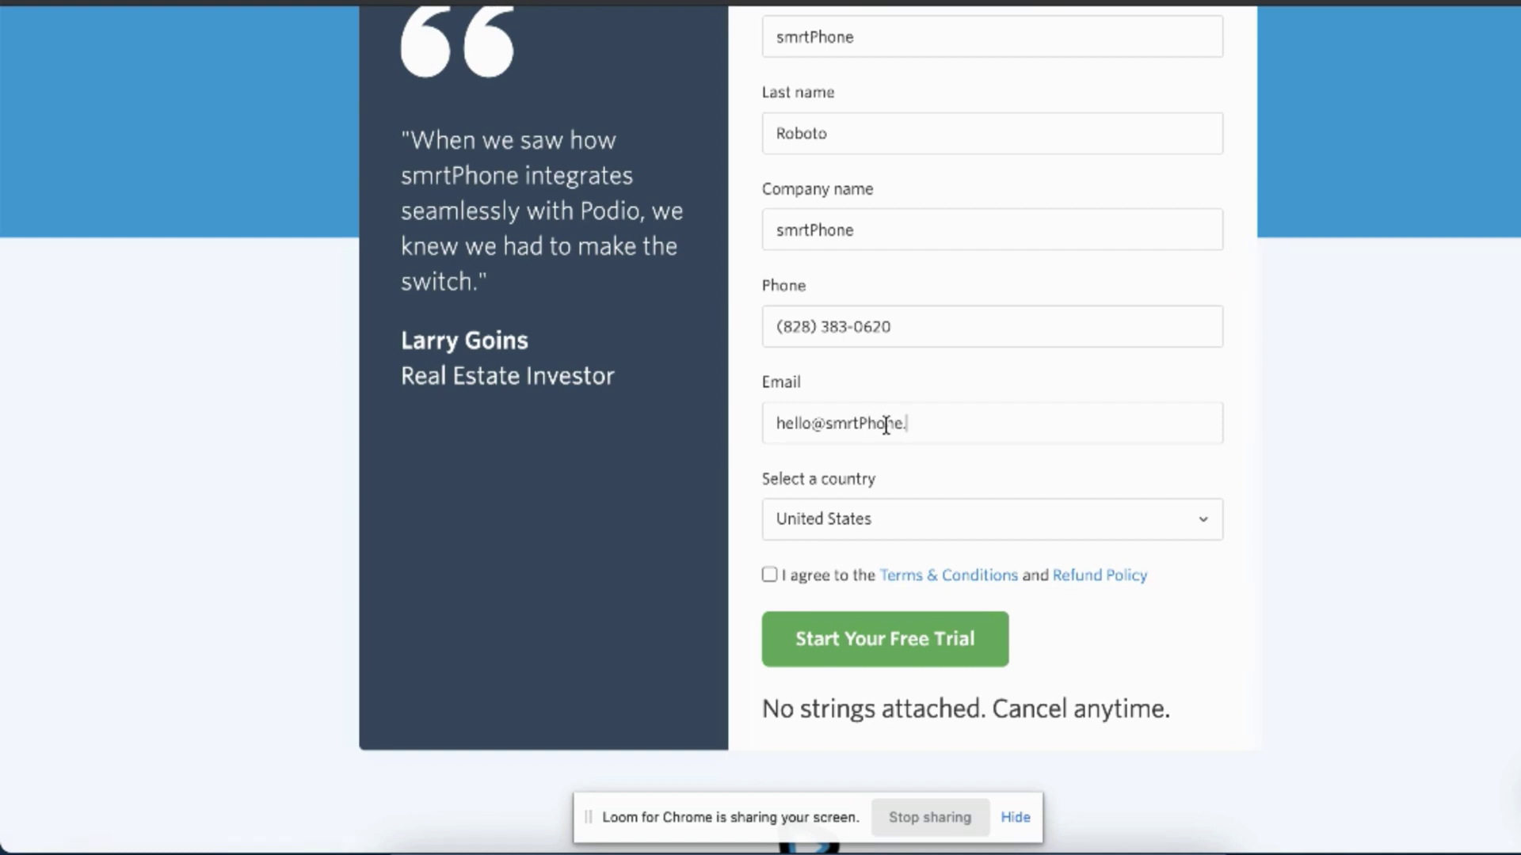
scroll(900, 516, "down", 1)
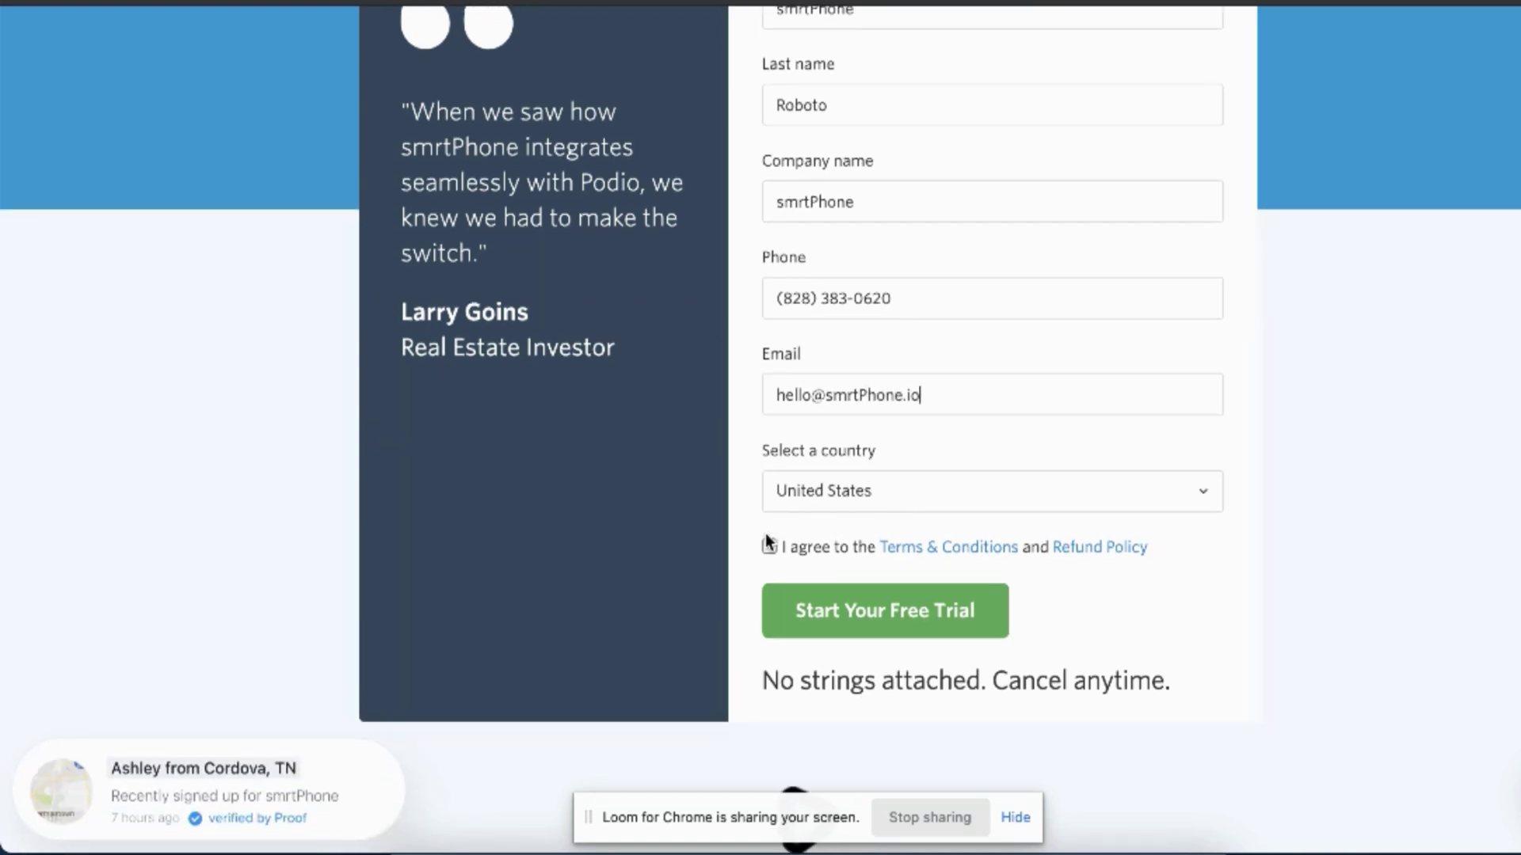
left_click(769, 544)
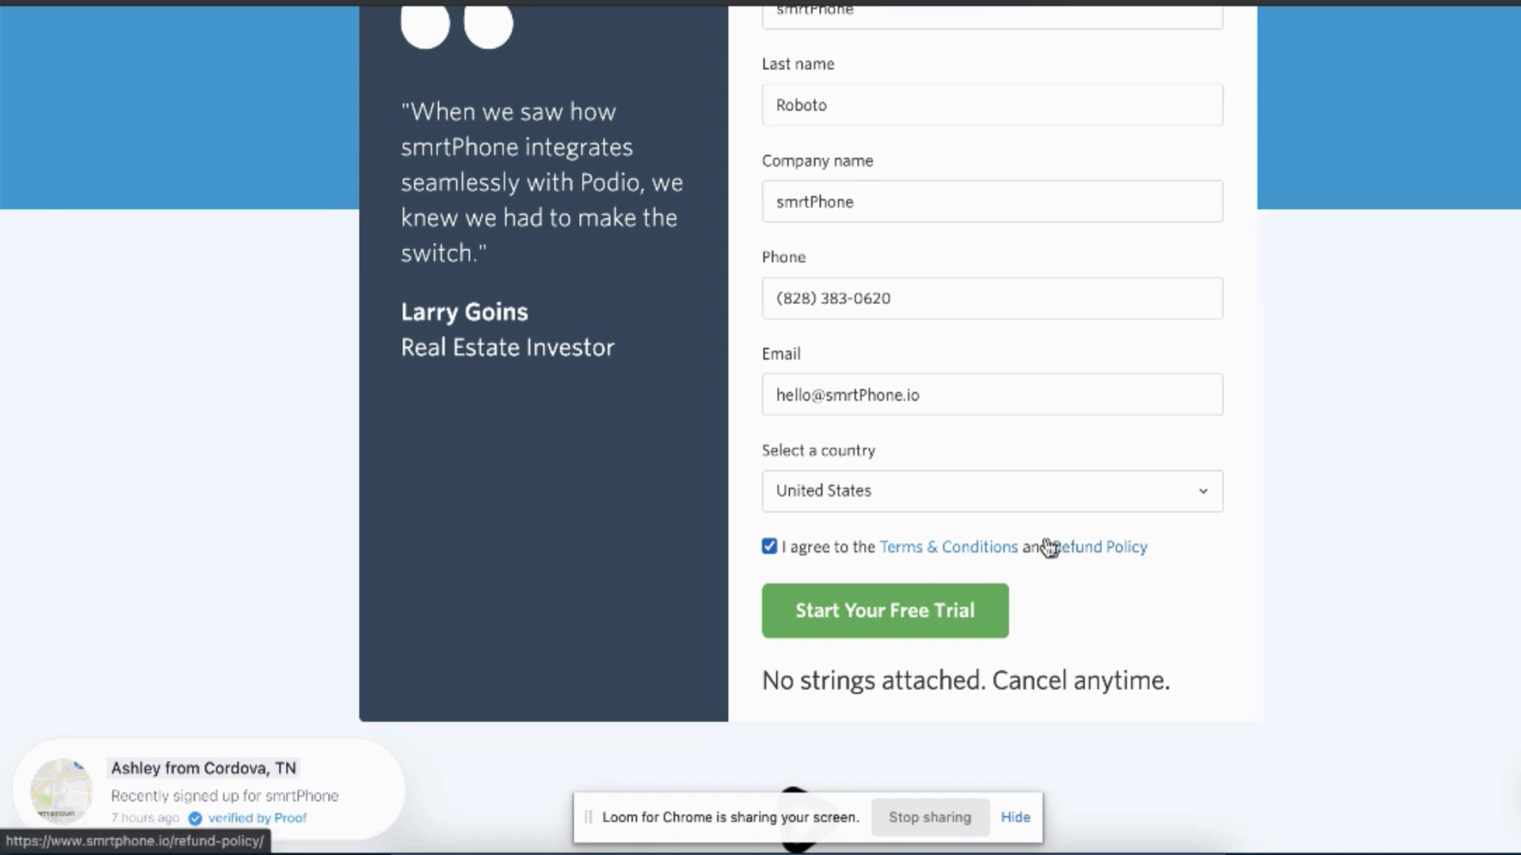
left_click(877, 611)
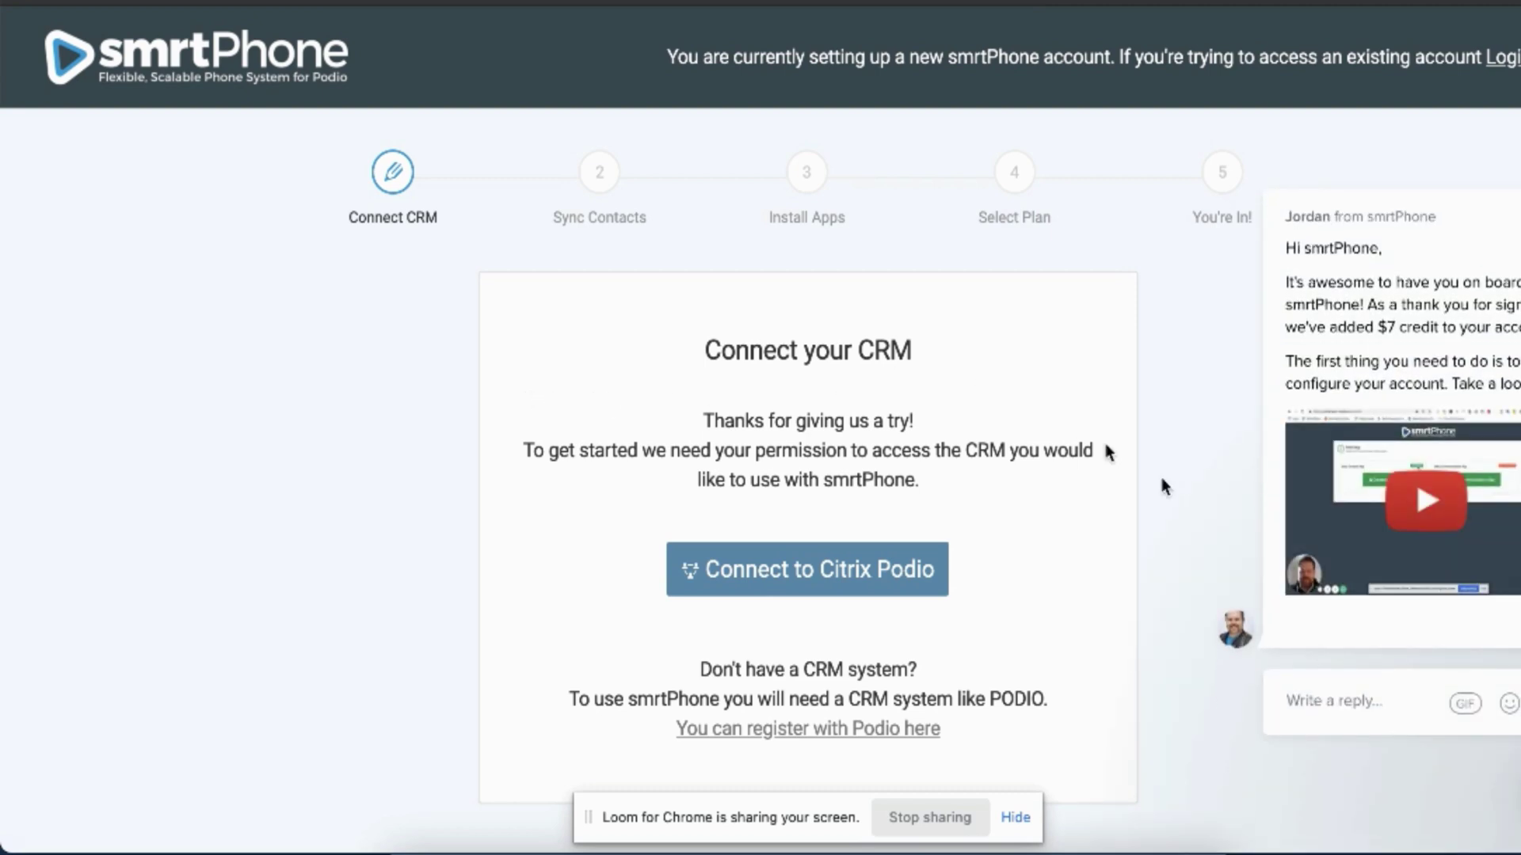
Dismiss the welcome chat and start connecting the account to Citrix Podio.
left_click(1402, 499)
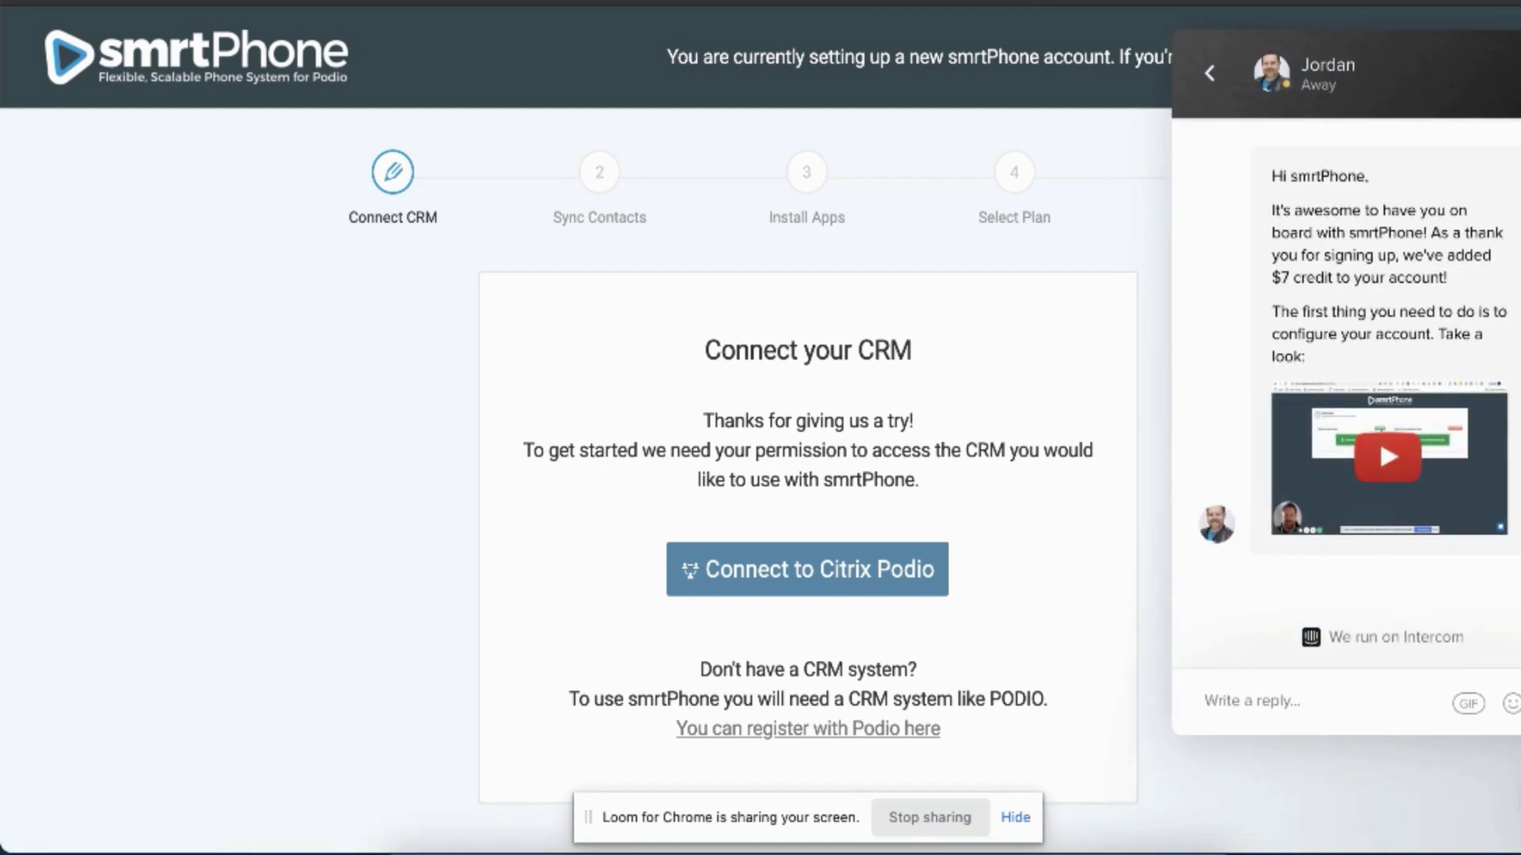
left_click(1251, 579)
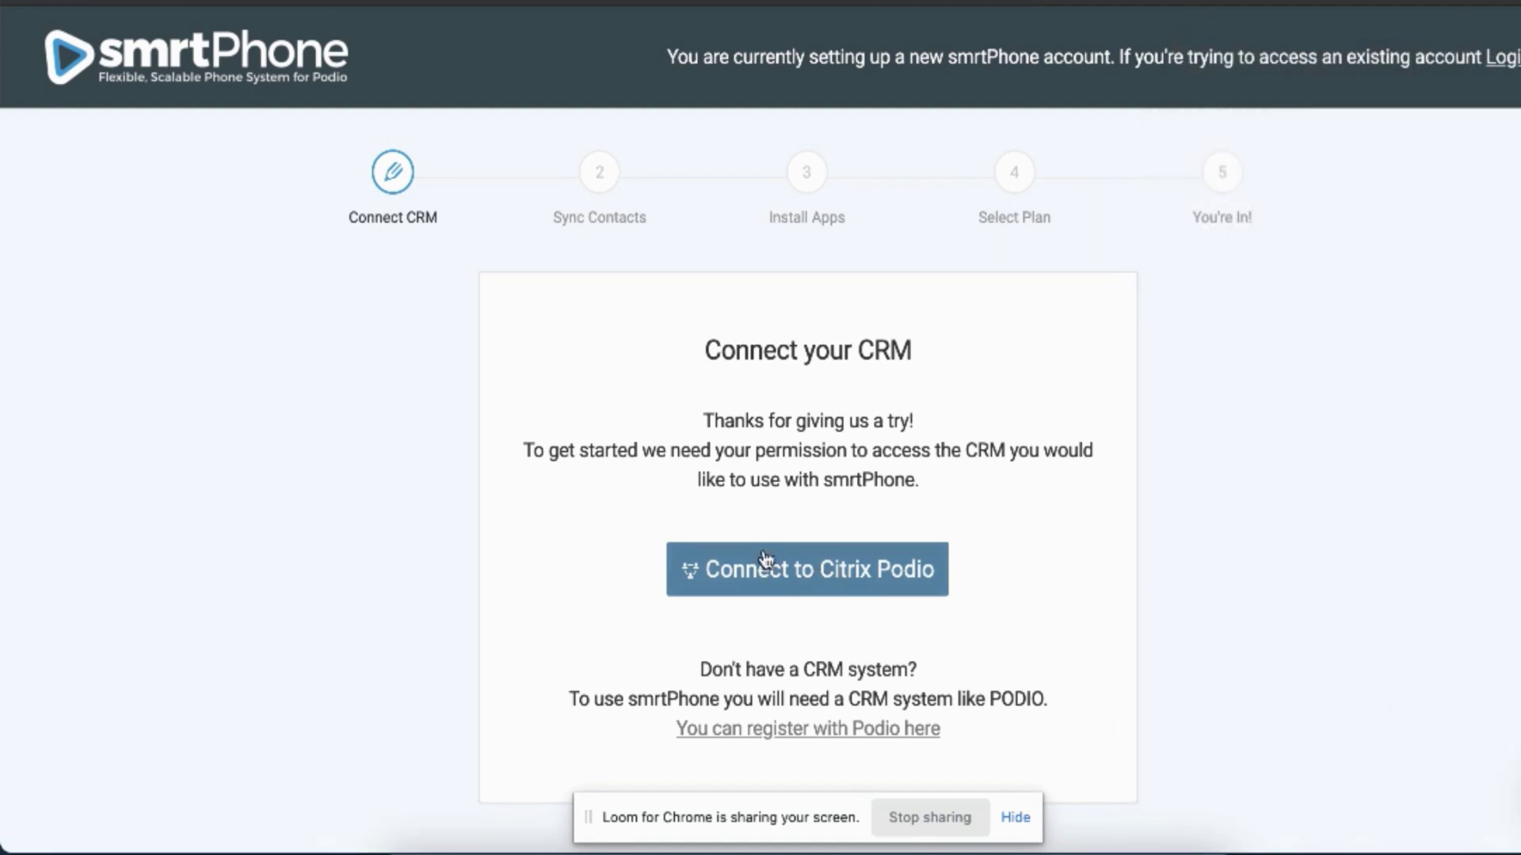
left_click(795, 571)
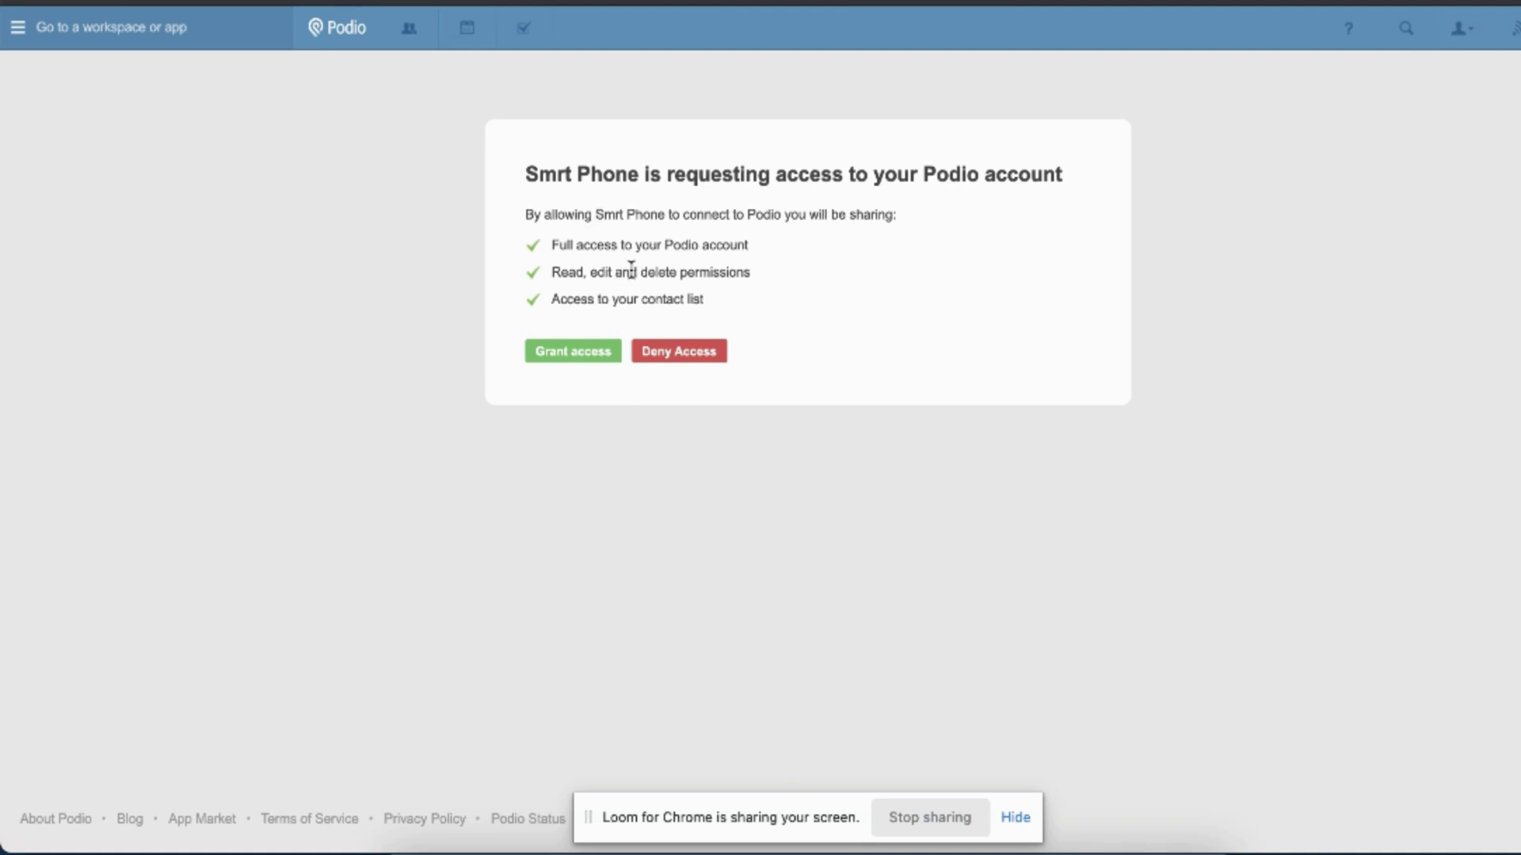
Grant smrtPhone access to the Podio account and dismiss the feature announcement.
left_click(552, 352)
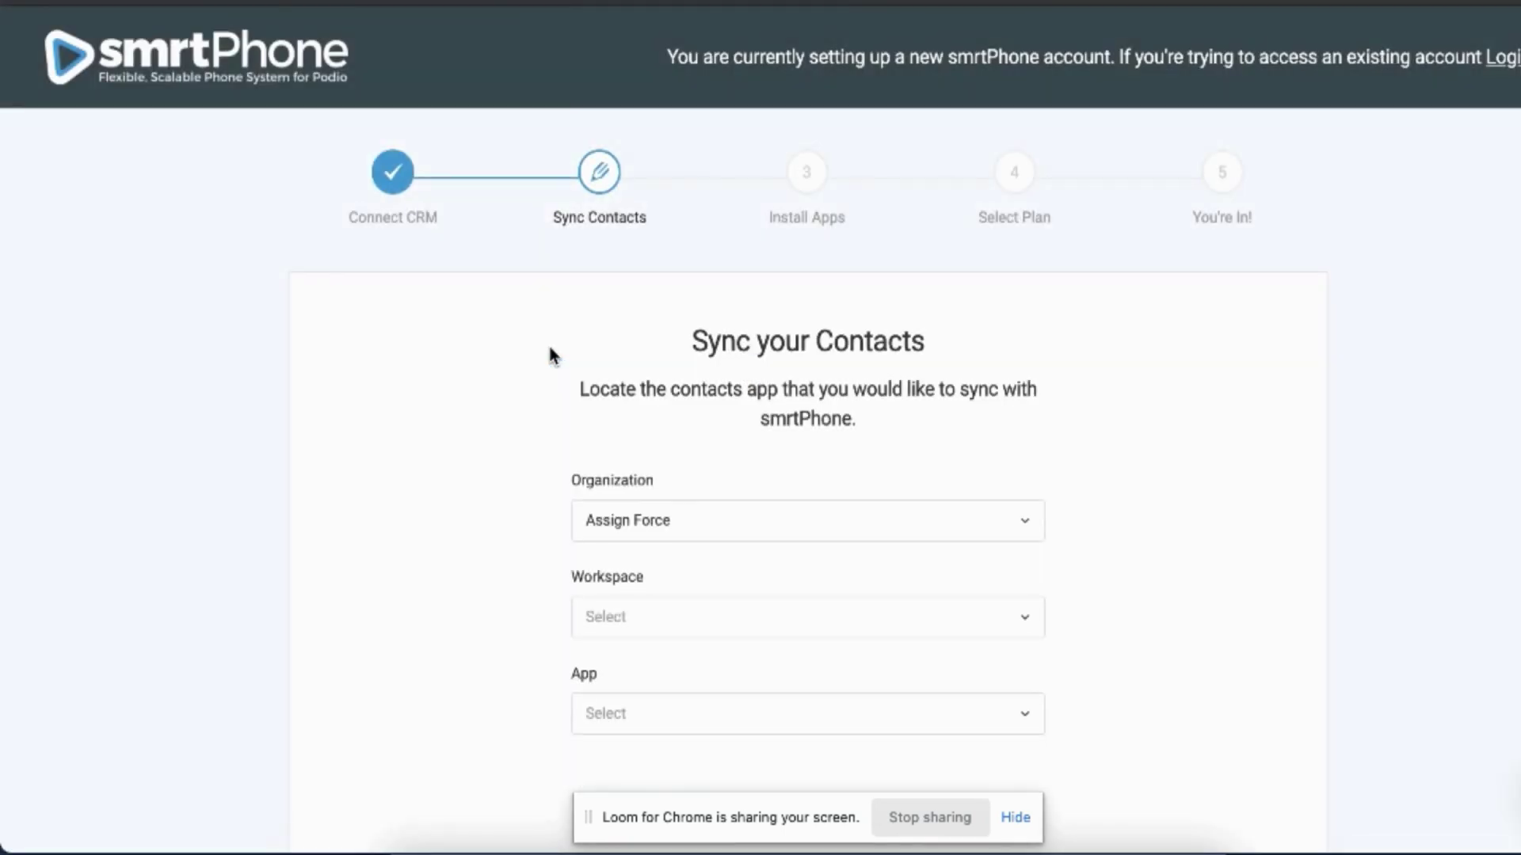
scroll(558, 371, "down", 2)
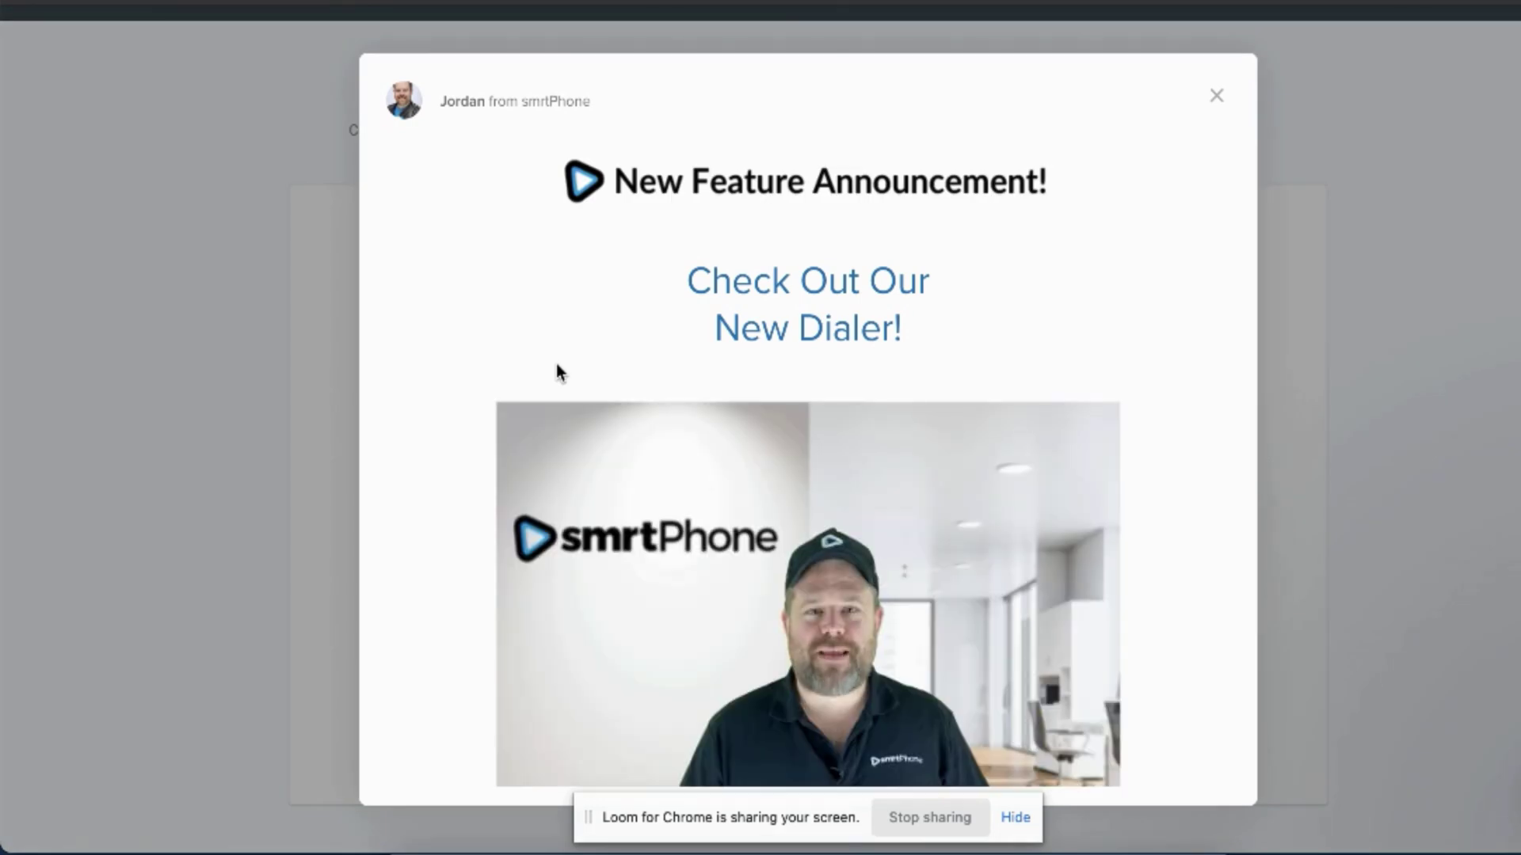
left_click(1216, 96)
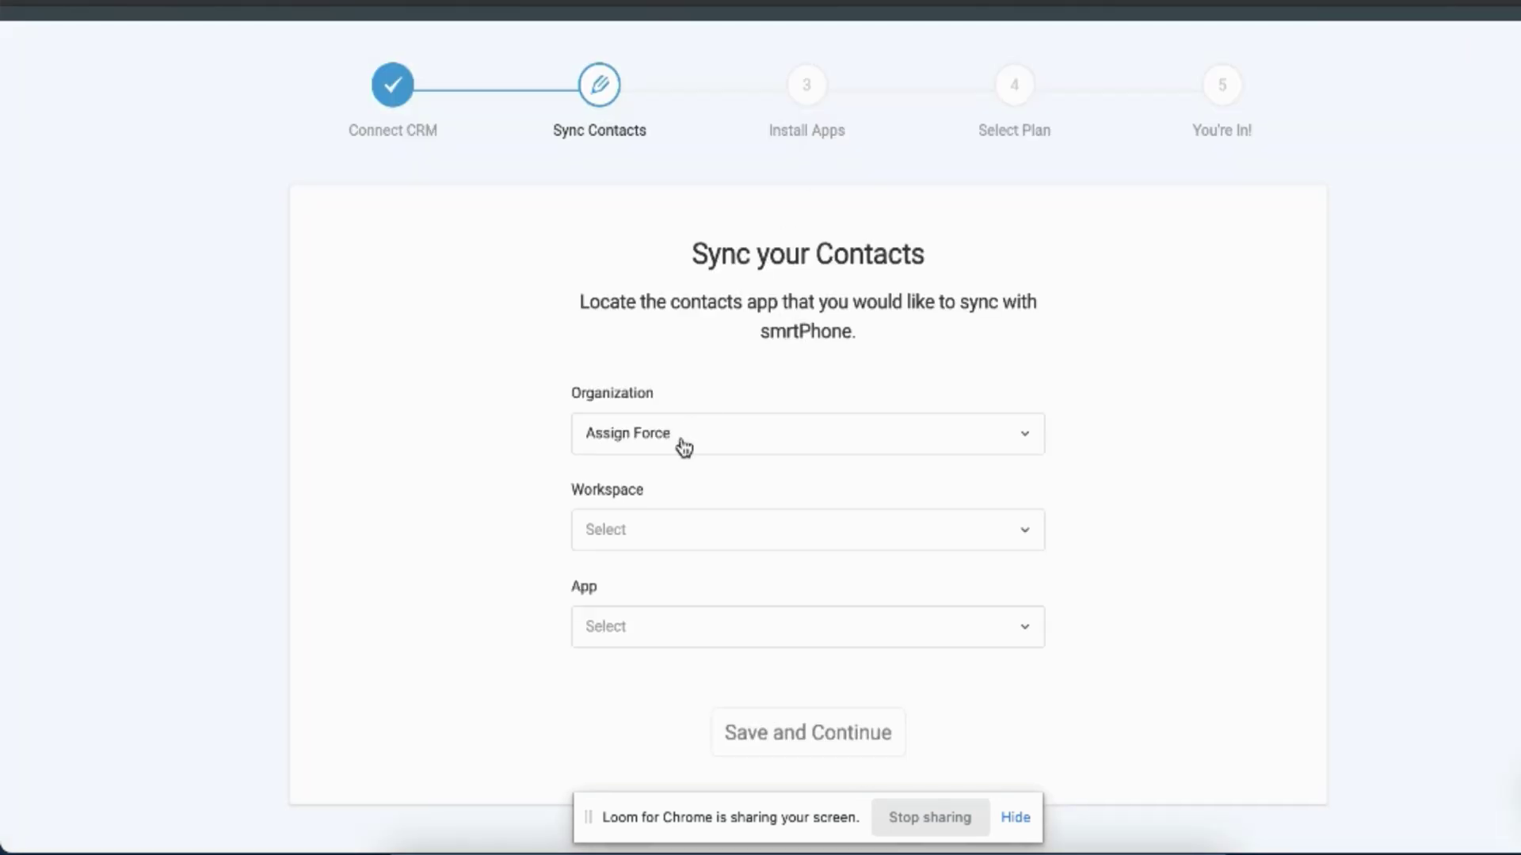
Select the smrtPhone Trial Setup workspace and its Contacts app as the sync source.
left_click(615, 535)
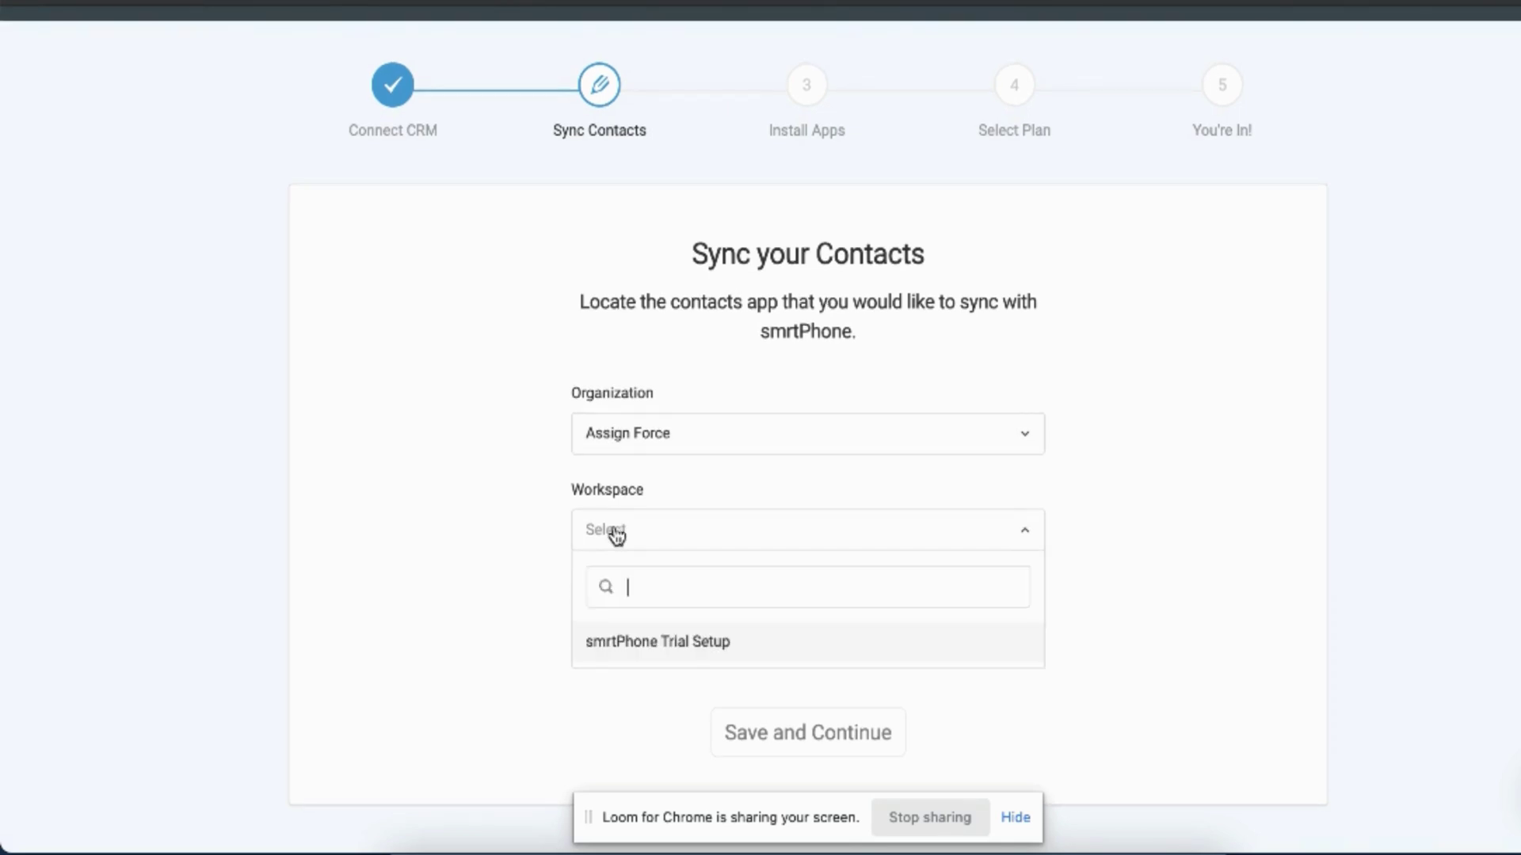
left_click(669, 651)
left_click(666, 638)
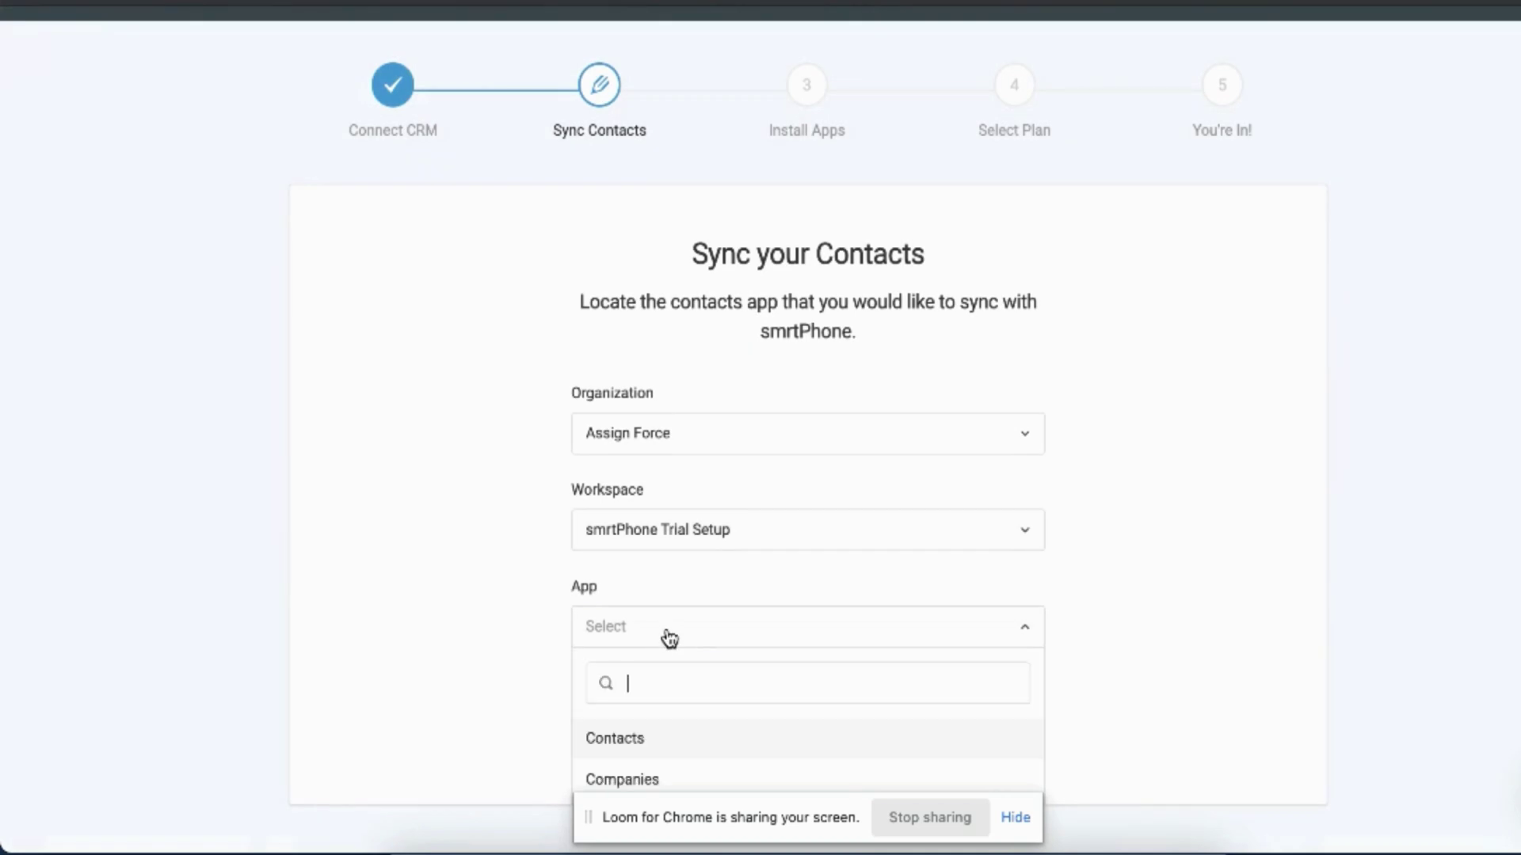
left_click(638, 742)
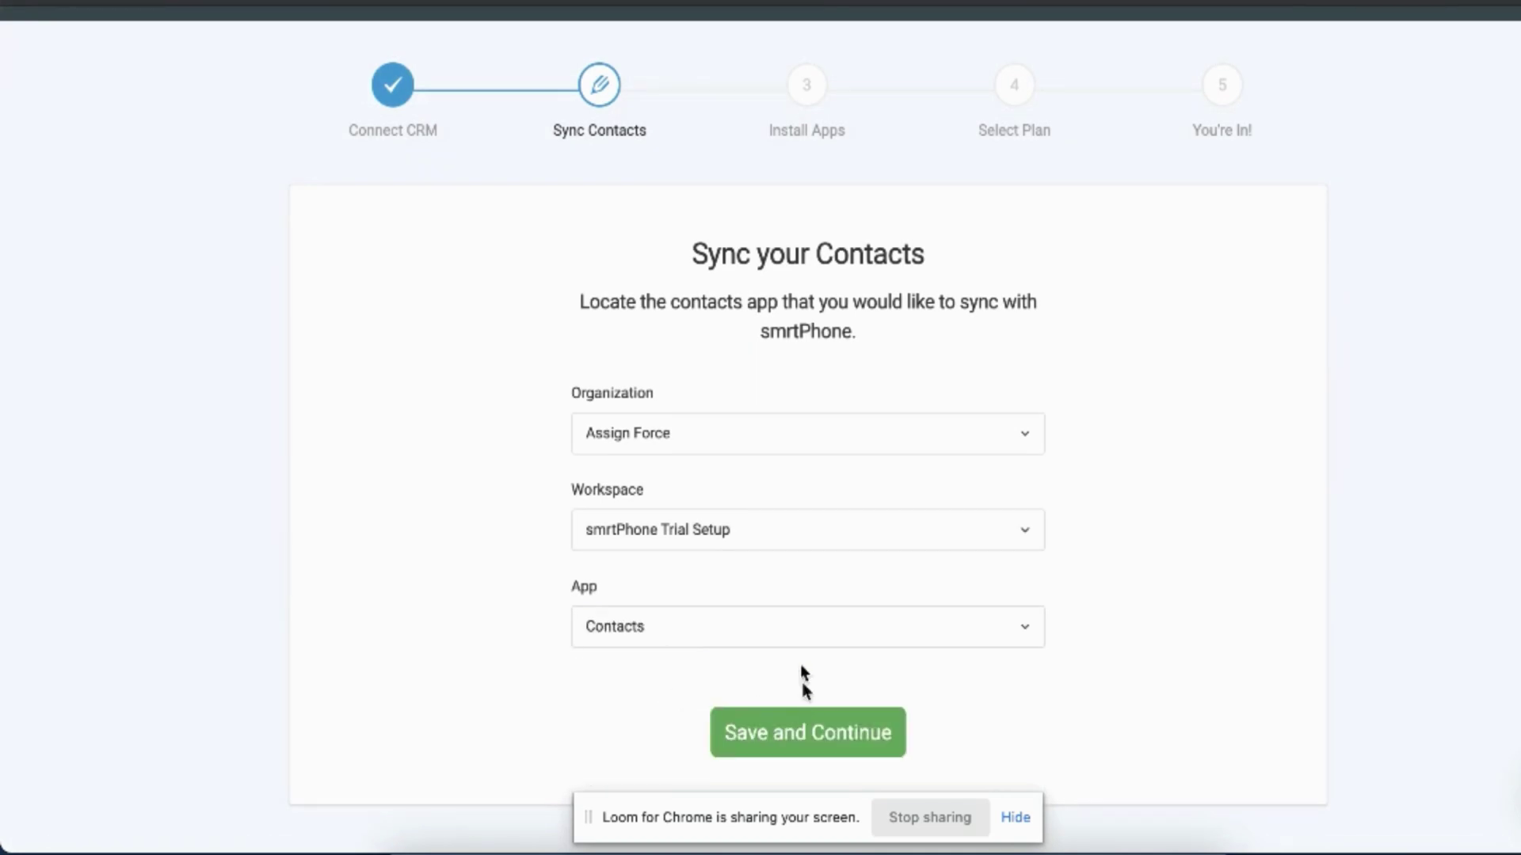
Save the app choice, then map Name to Full Name, Phone Number to Phone Numbers and Photo to Image.
left_click(787, 741)
scroll(499, 573, "down", 2)
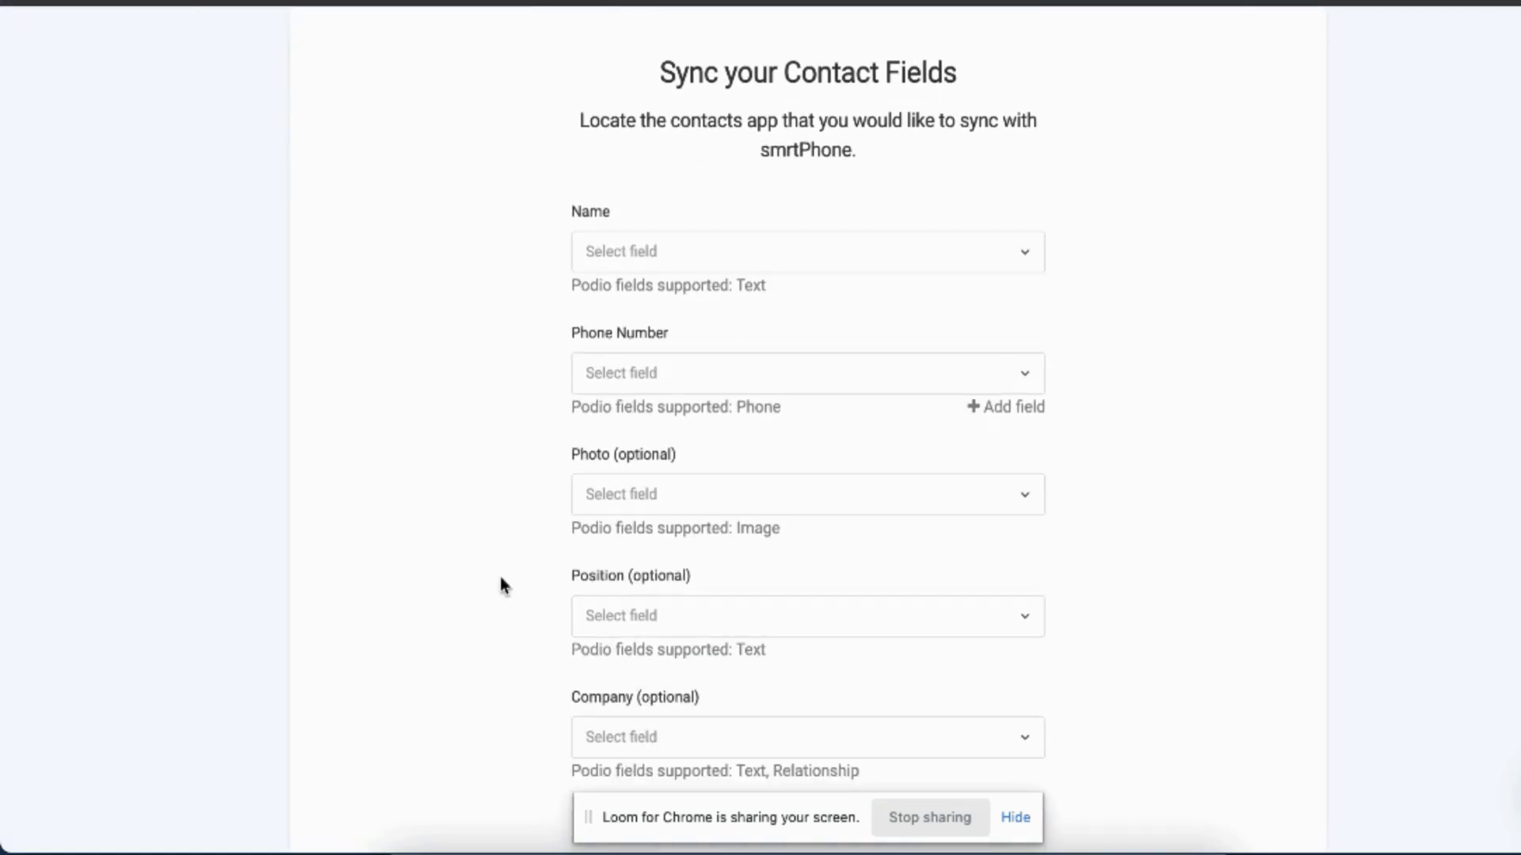
scroll(499, 573, "down", 1)
scroll(501, 582, "up", 1)
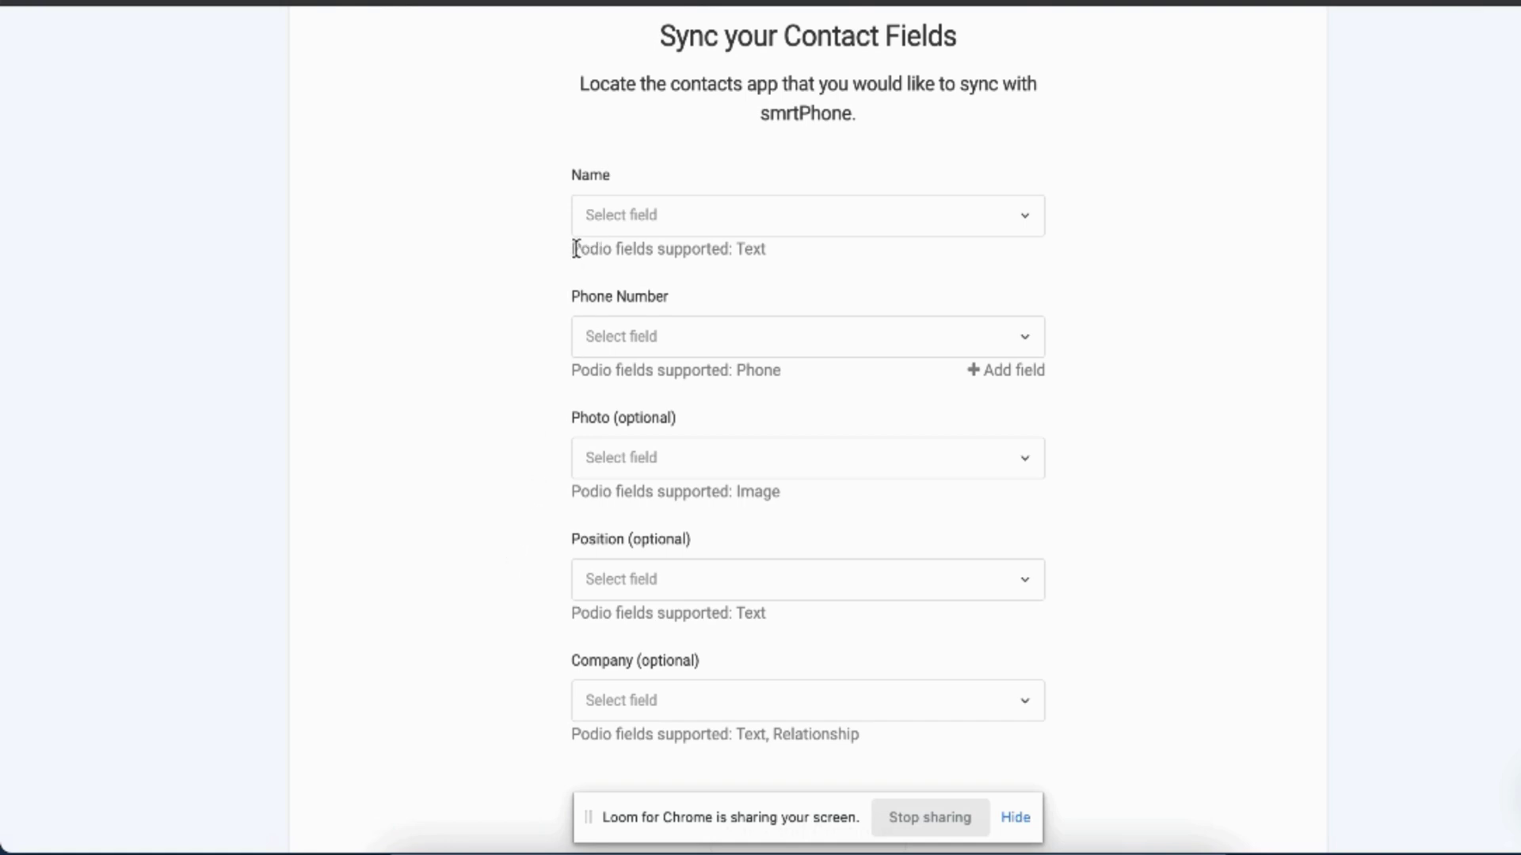
left_click(601, 225)
left_click(600, 331)
left_click(616, 341)
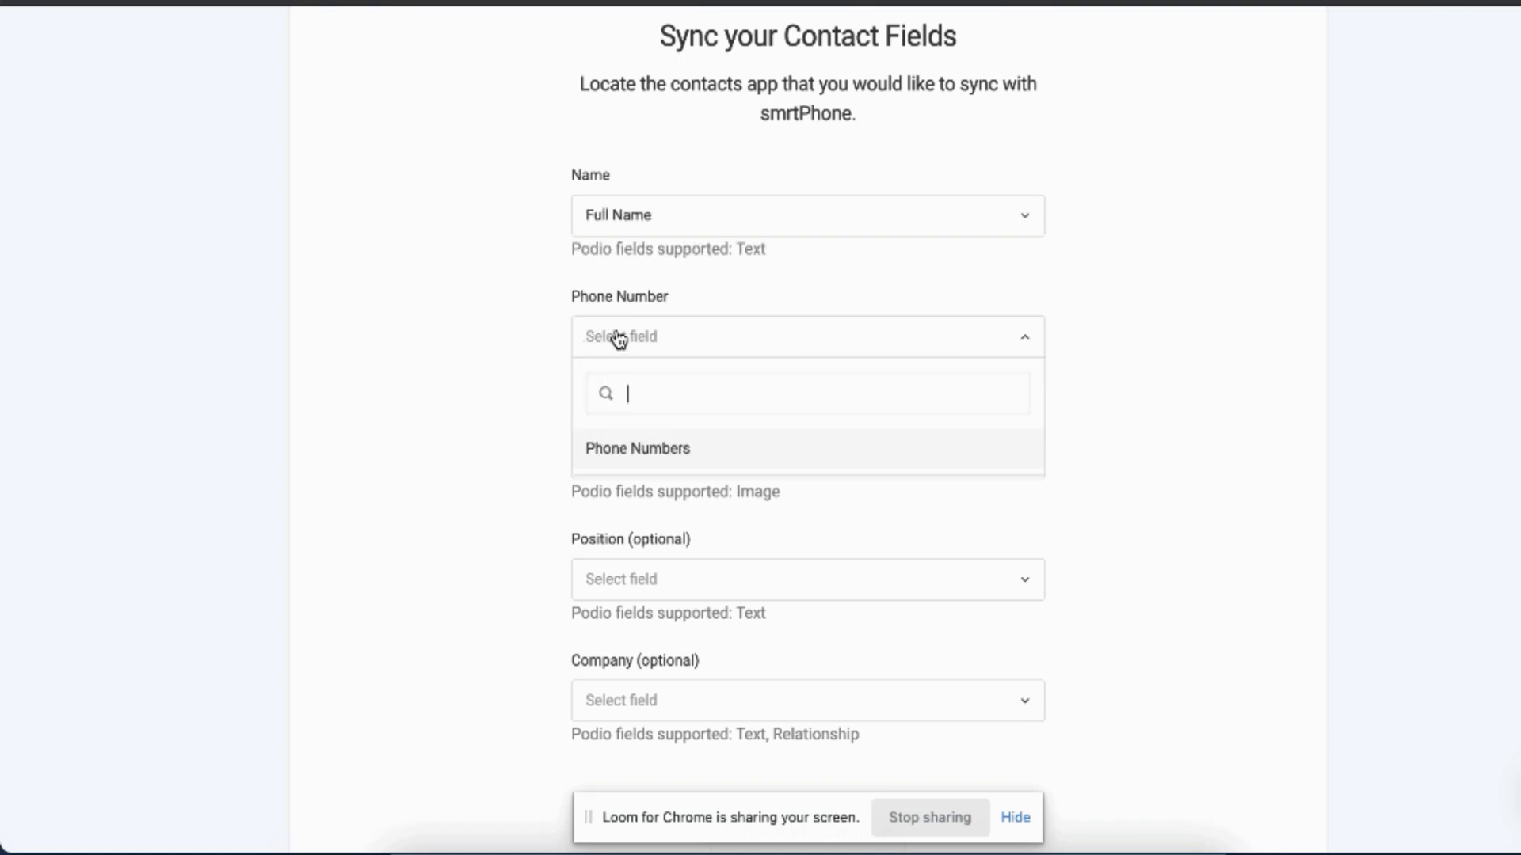
left_click(613, 462)
left_click(618, 571)
scroll(532, 608, "down", 2)
Map Position to Job Title and Company to Company.
left_click(621, 495)
left_click(611, 633)
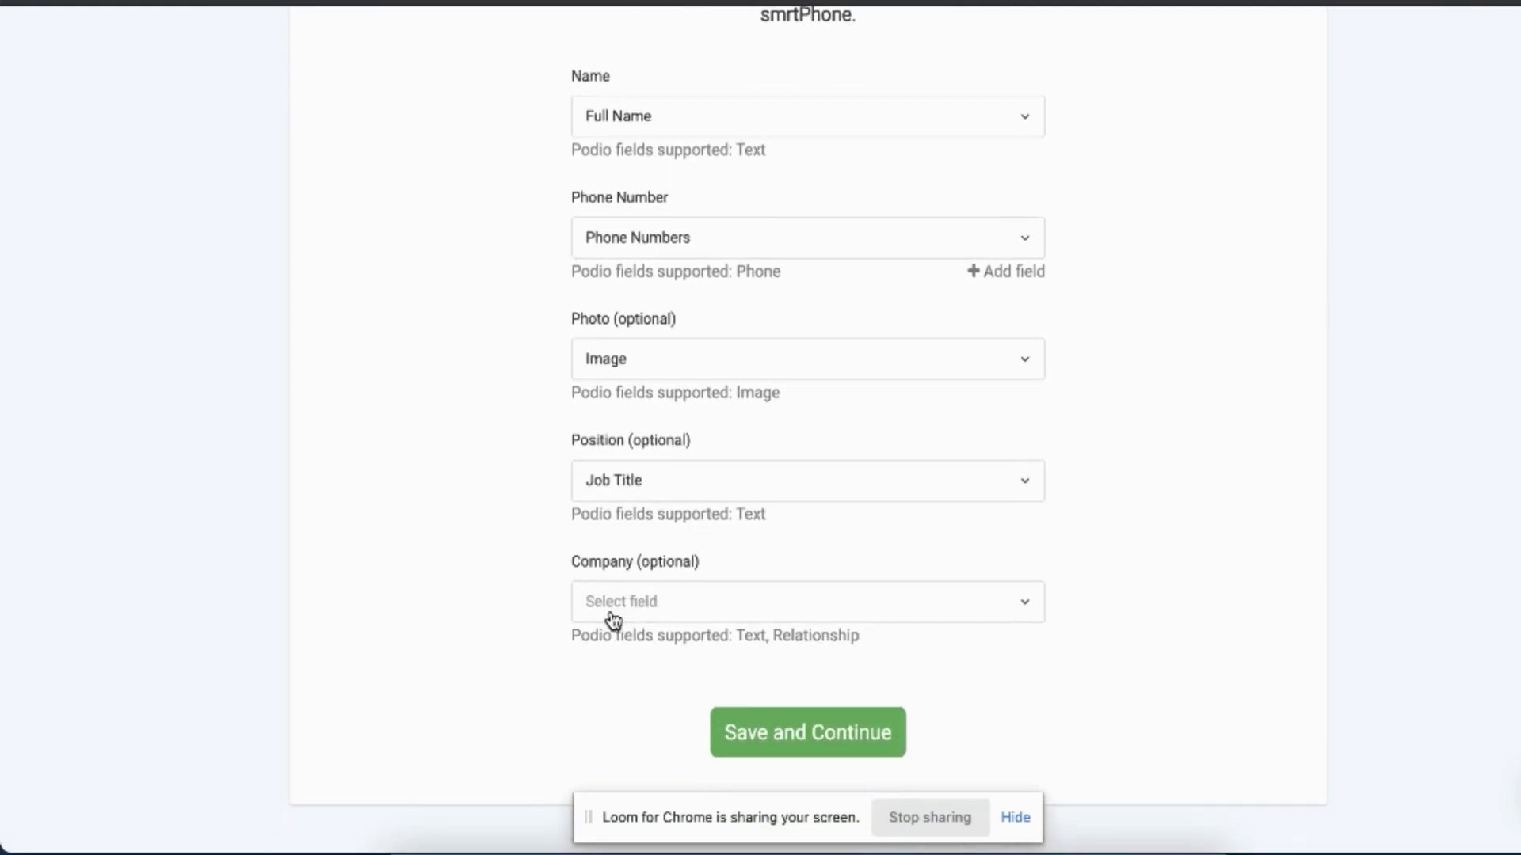
left_click(613, 620)
left_click(618, 761)
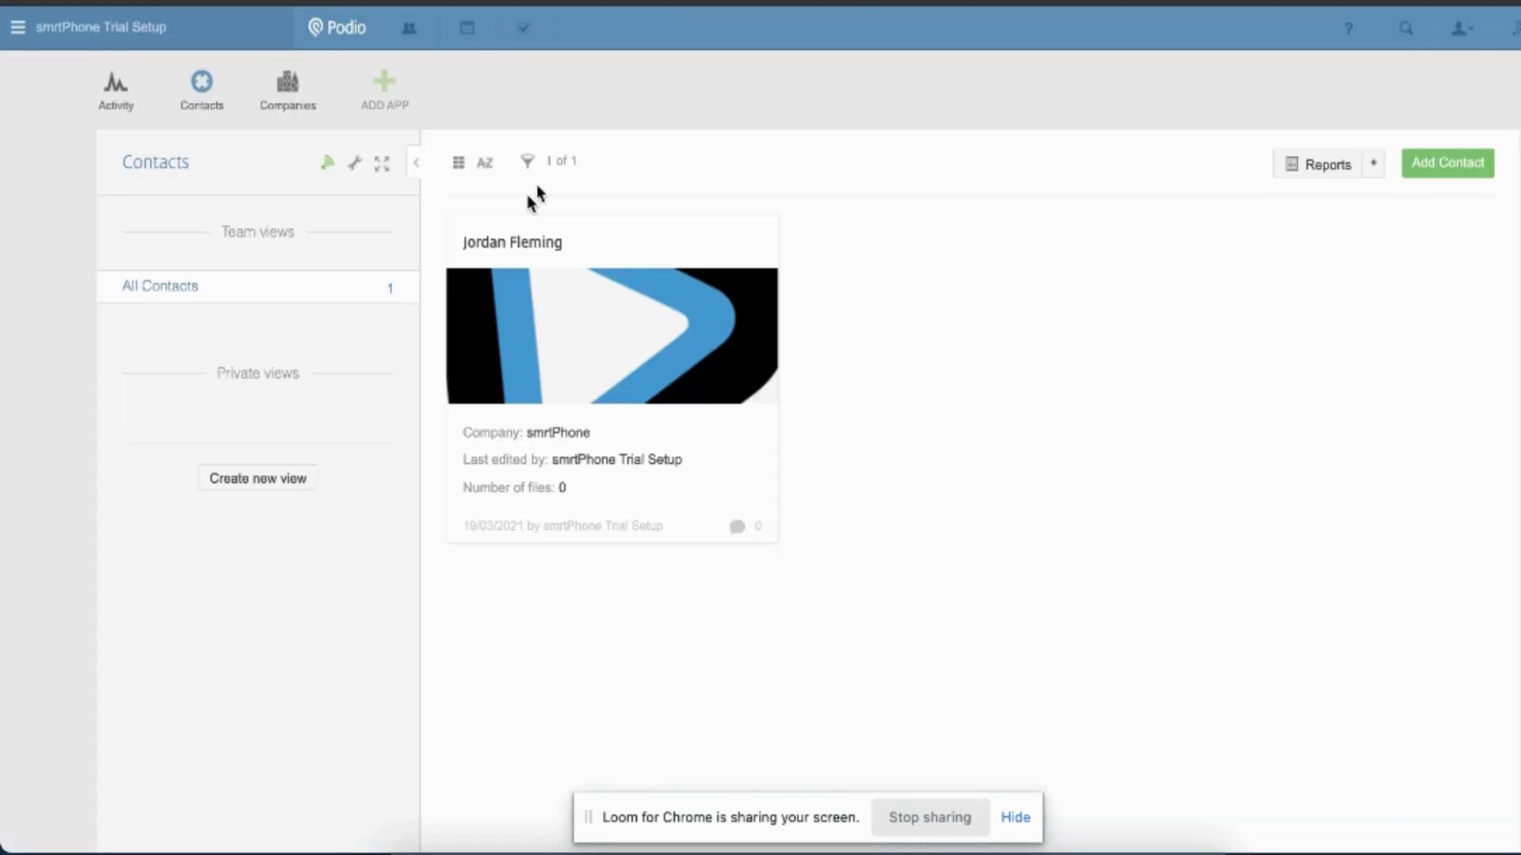
left_click(553, 360)
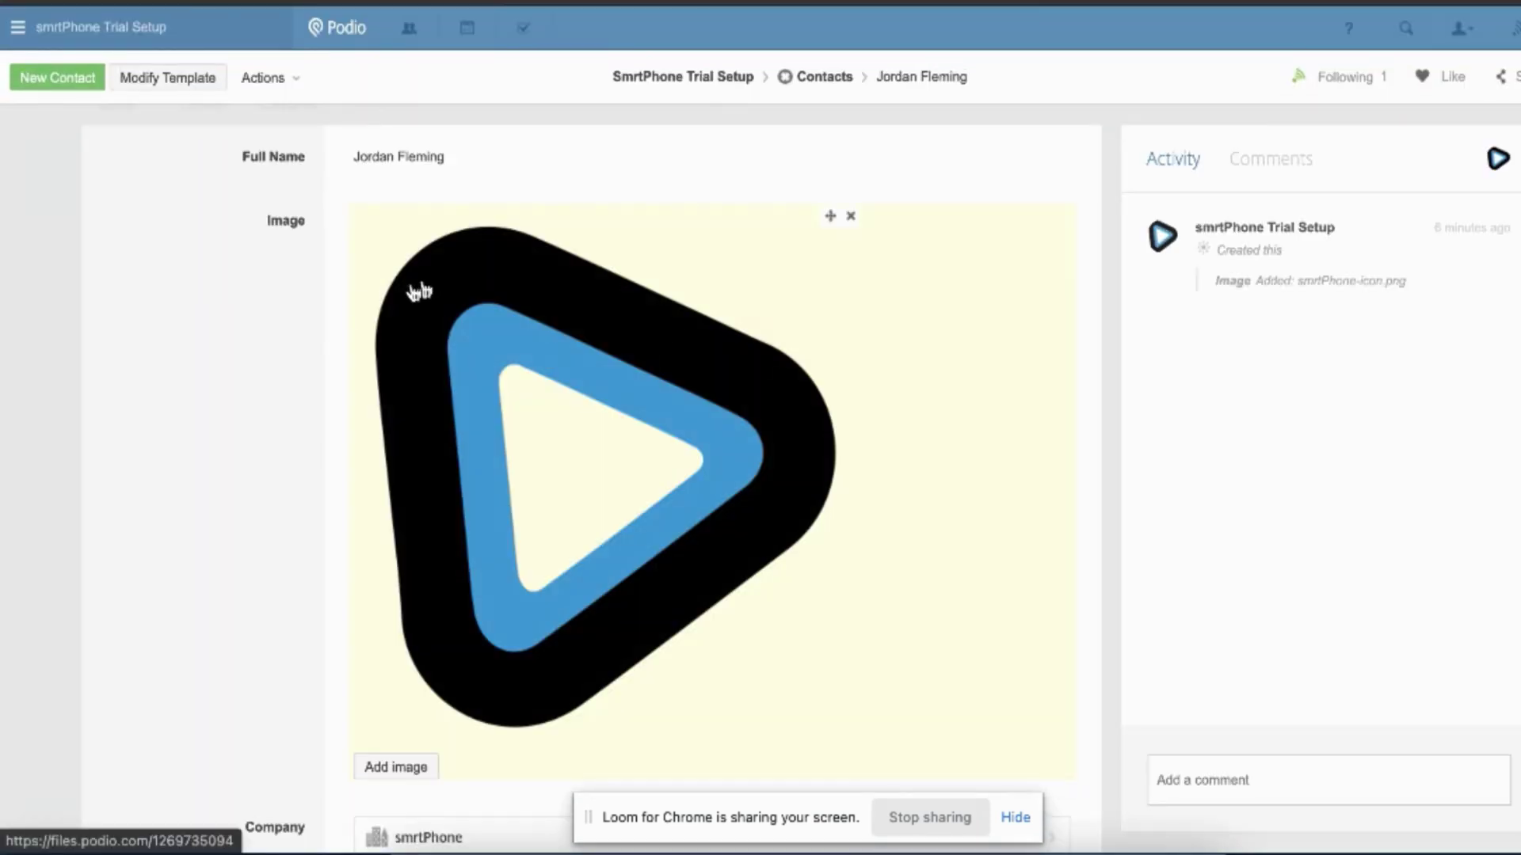
scroll(300, 356, "down", 2)
scroll(300, 357, "down", 5)
scroll(300, 356, "down", 1)
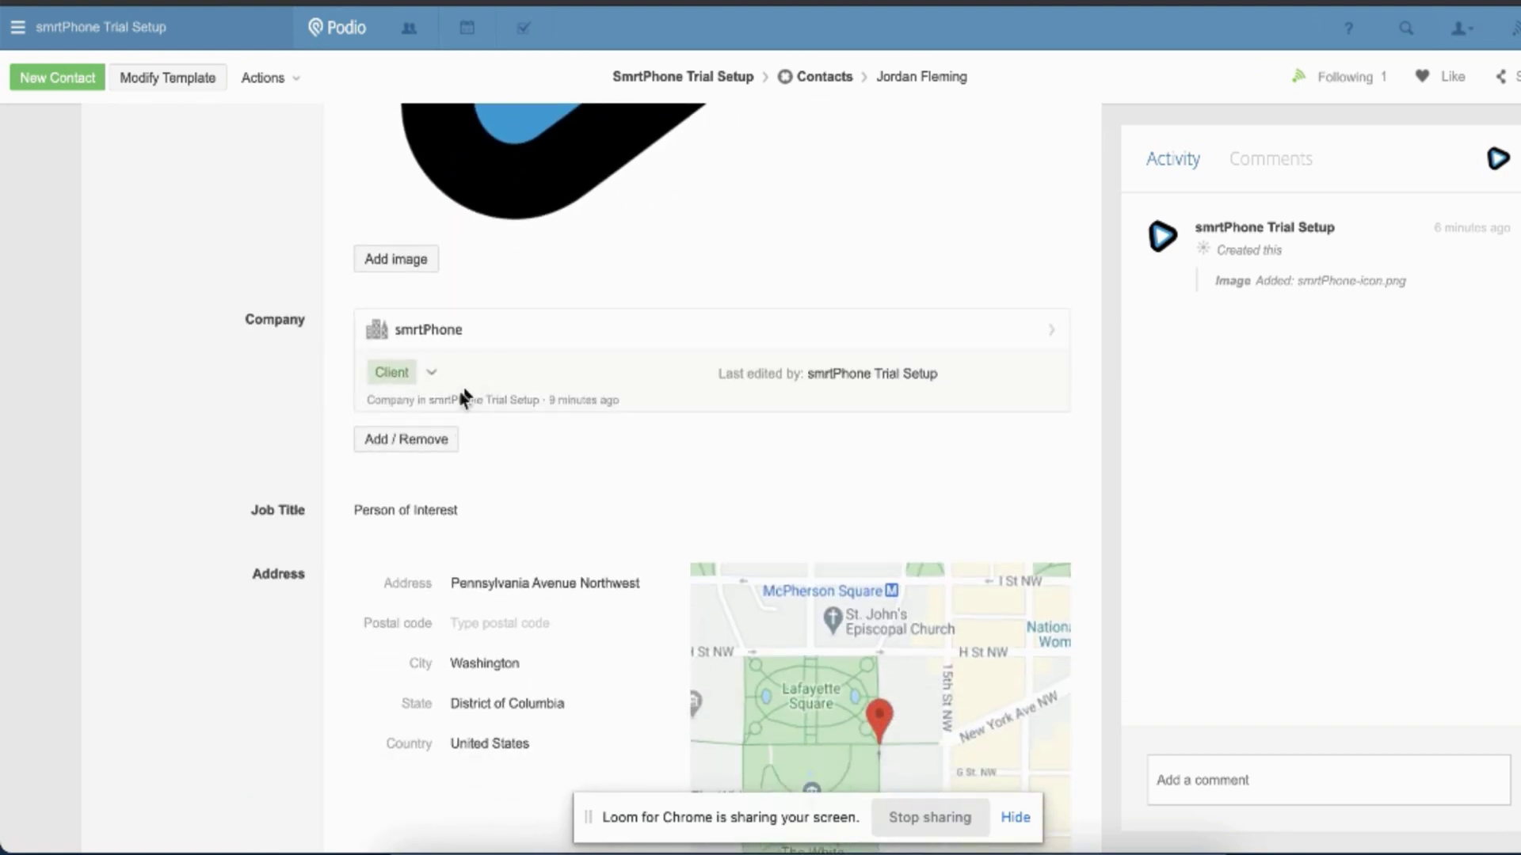
scroll(323, 412, "down", 1)
scroll(405, 452, "down", 1)
scroll(400, 461, "down", 2)
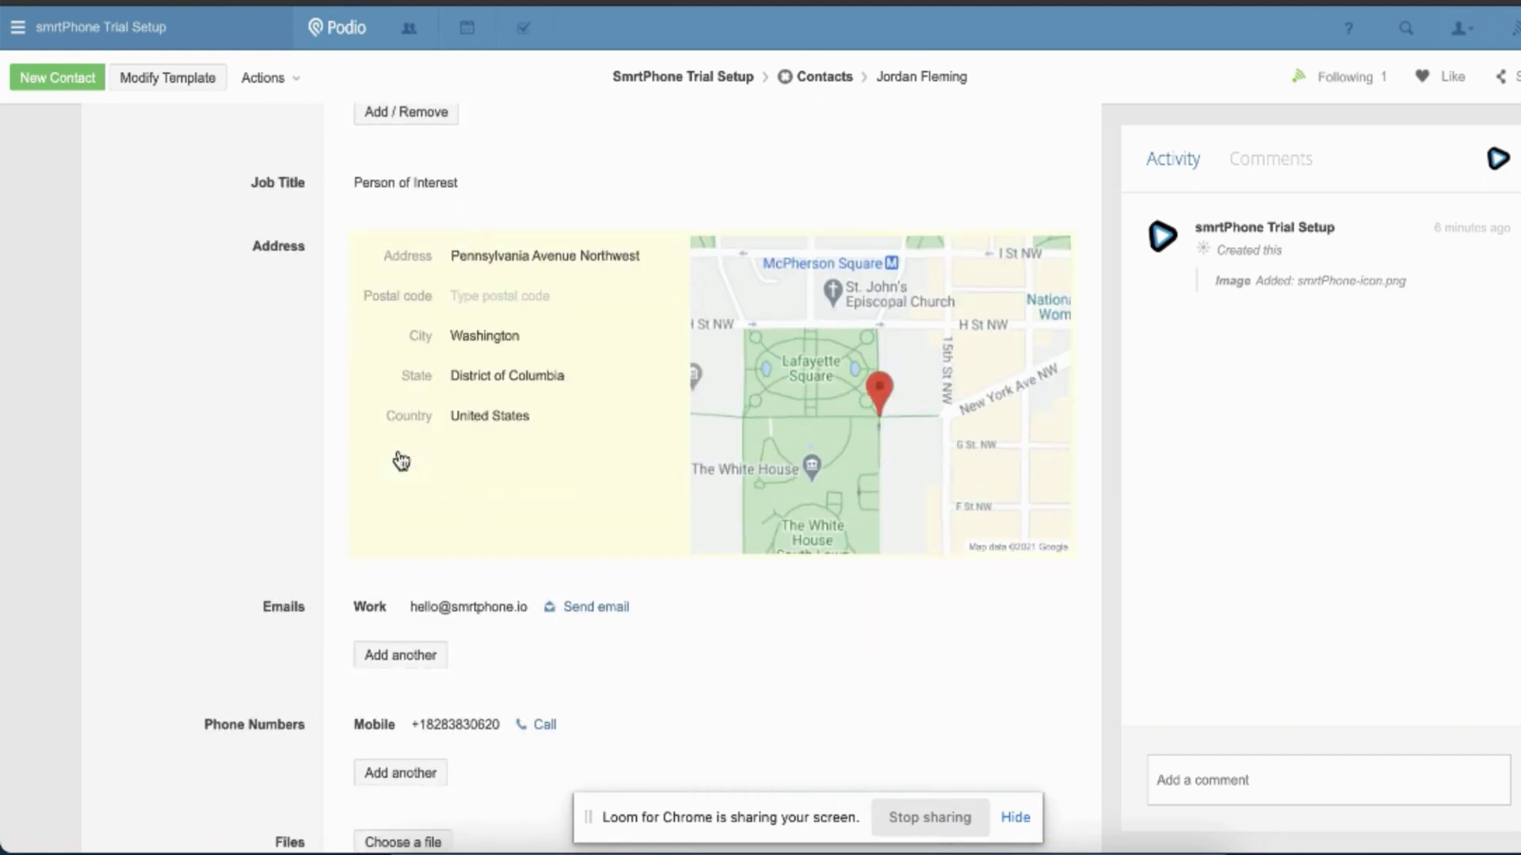
scroll(452, 415, "down", 1)
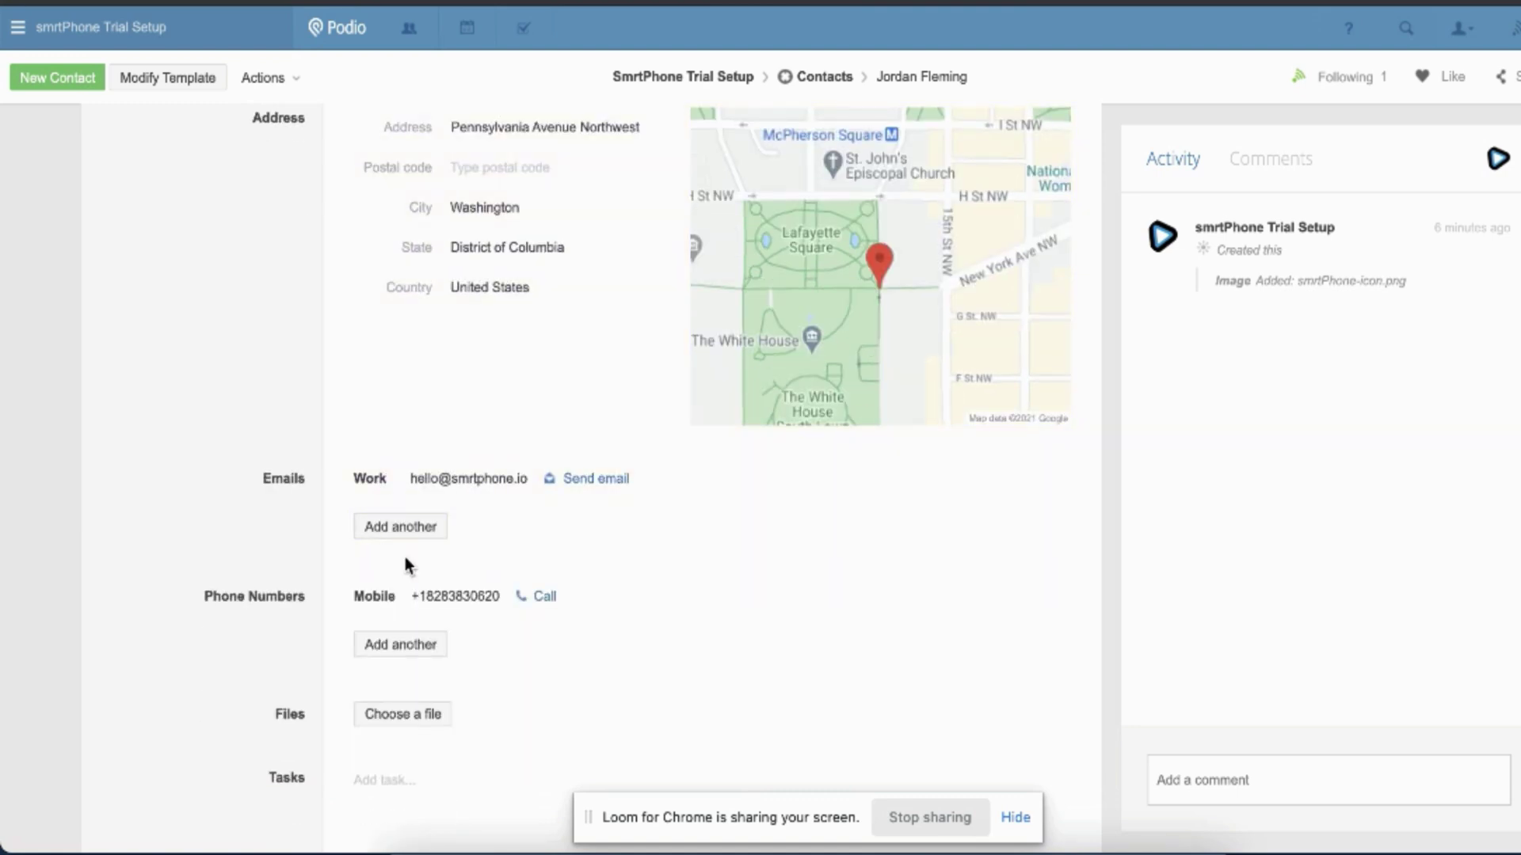
scroll(412, 561, "down", 1)
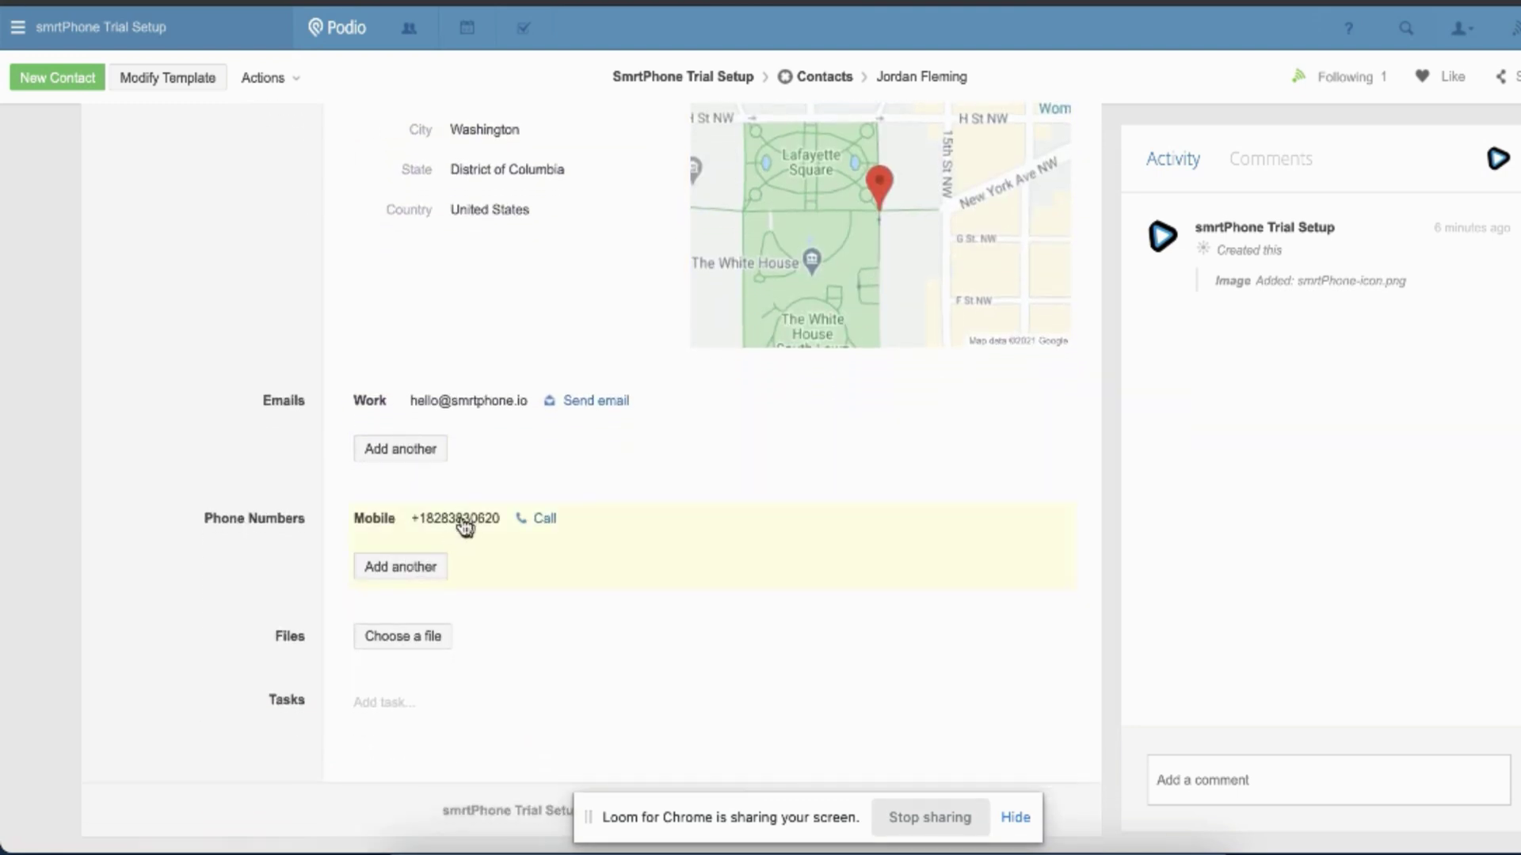
left_click(58, 430)
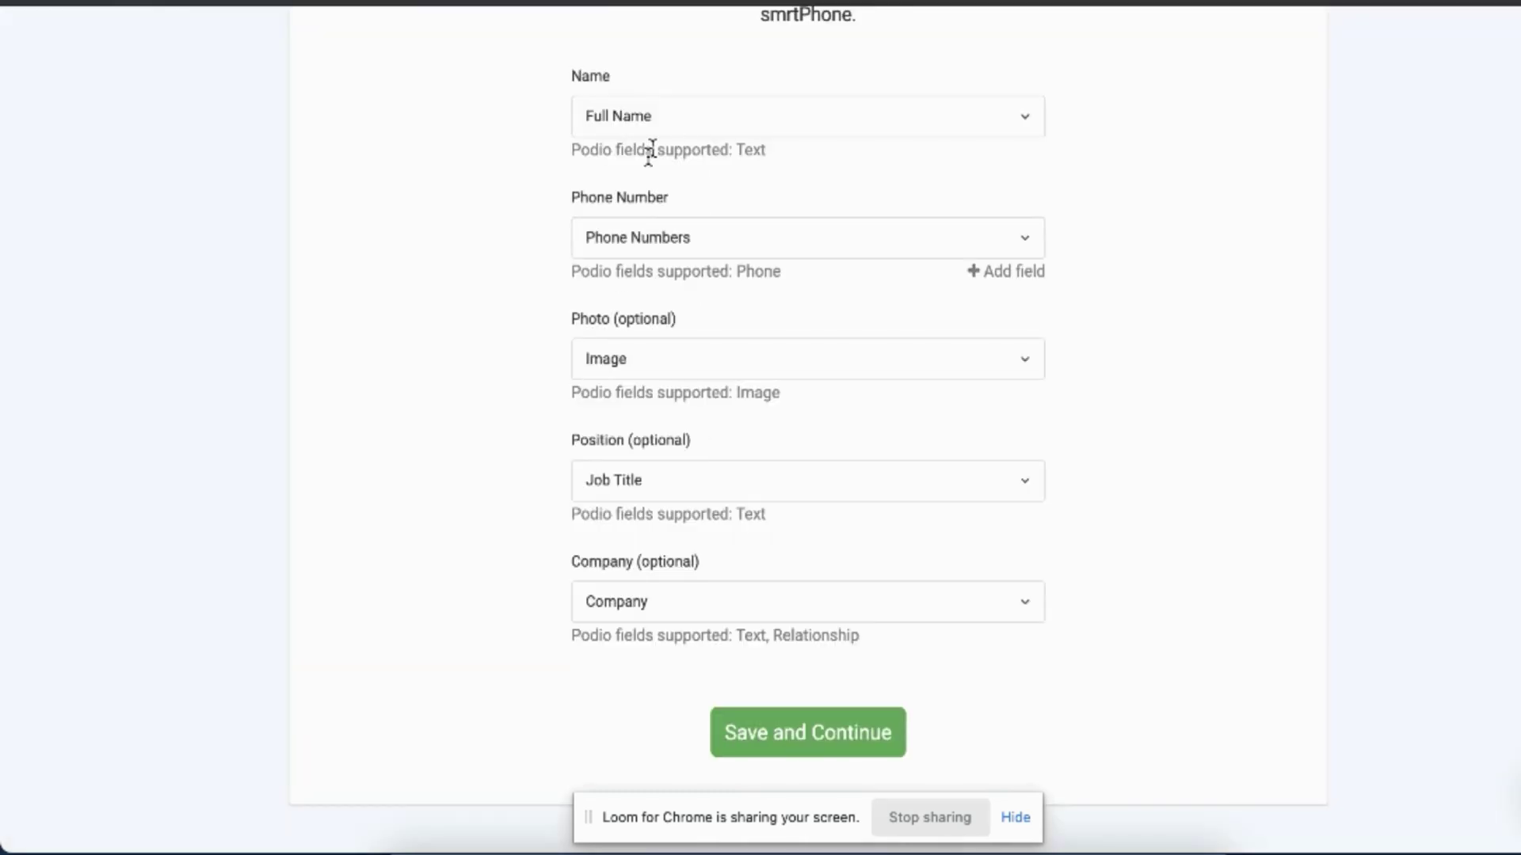
Save the field mapping and sync the 1 Podio contact.
left_click(756, 730)
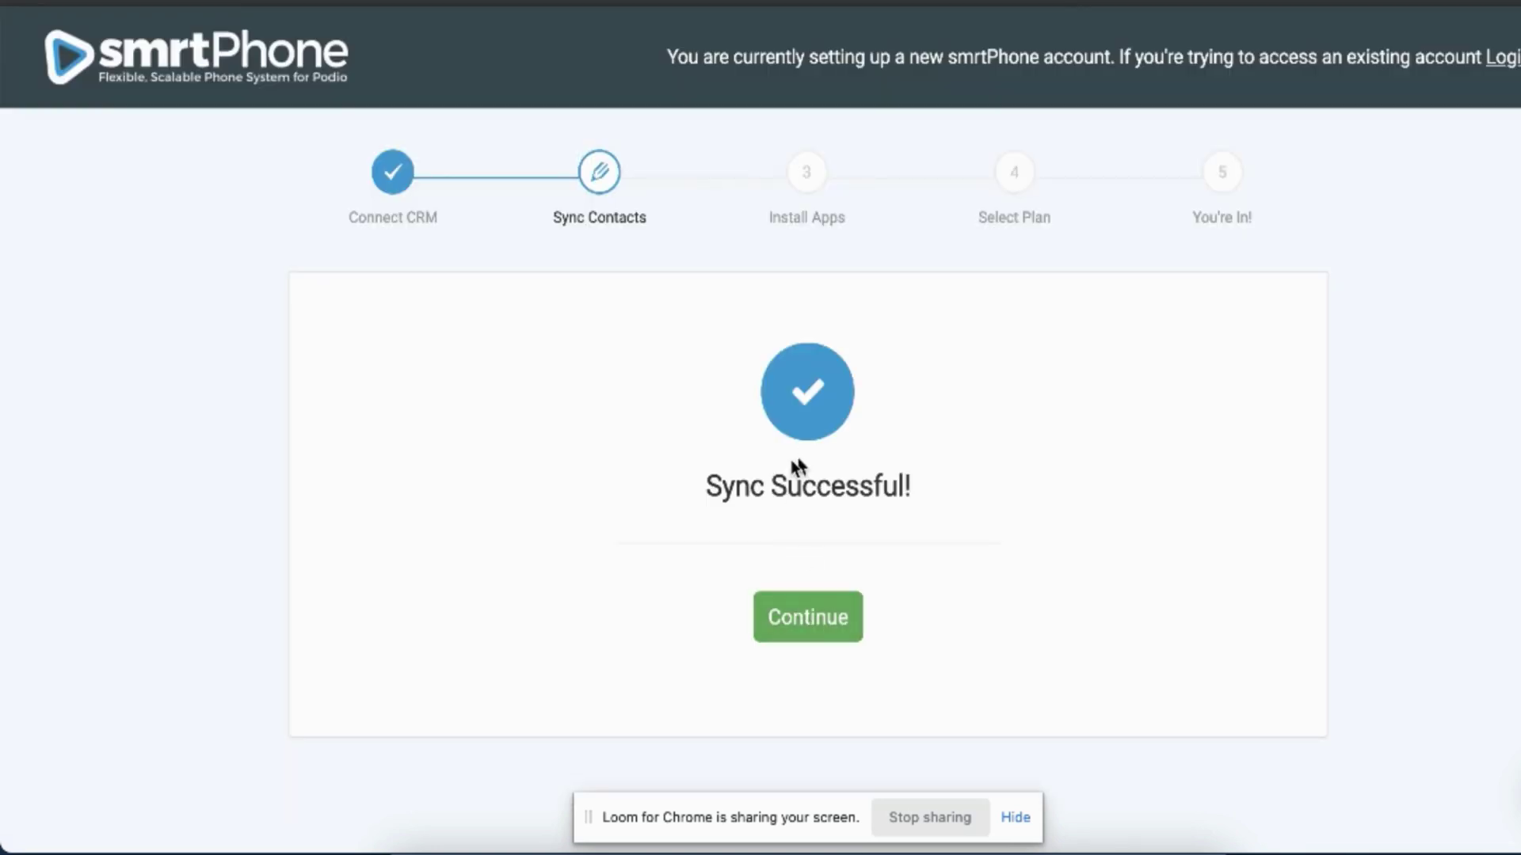
left_click(815, 630)
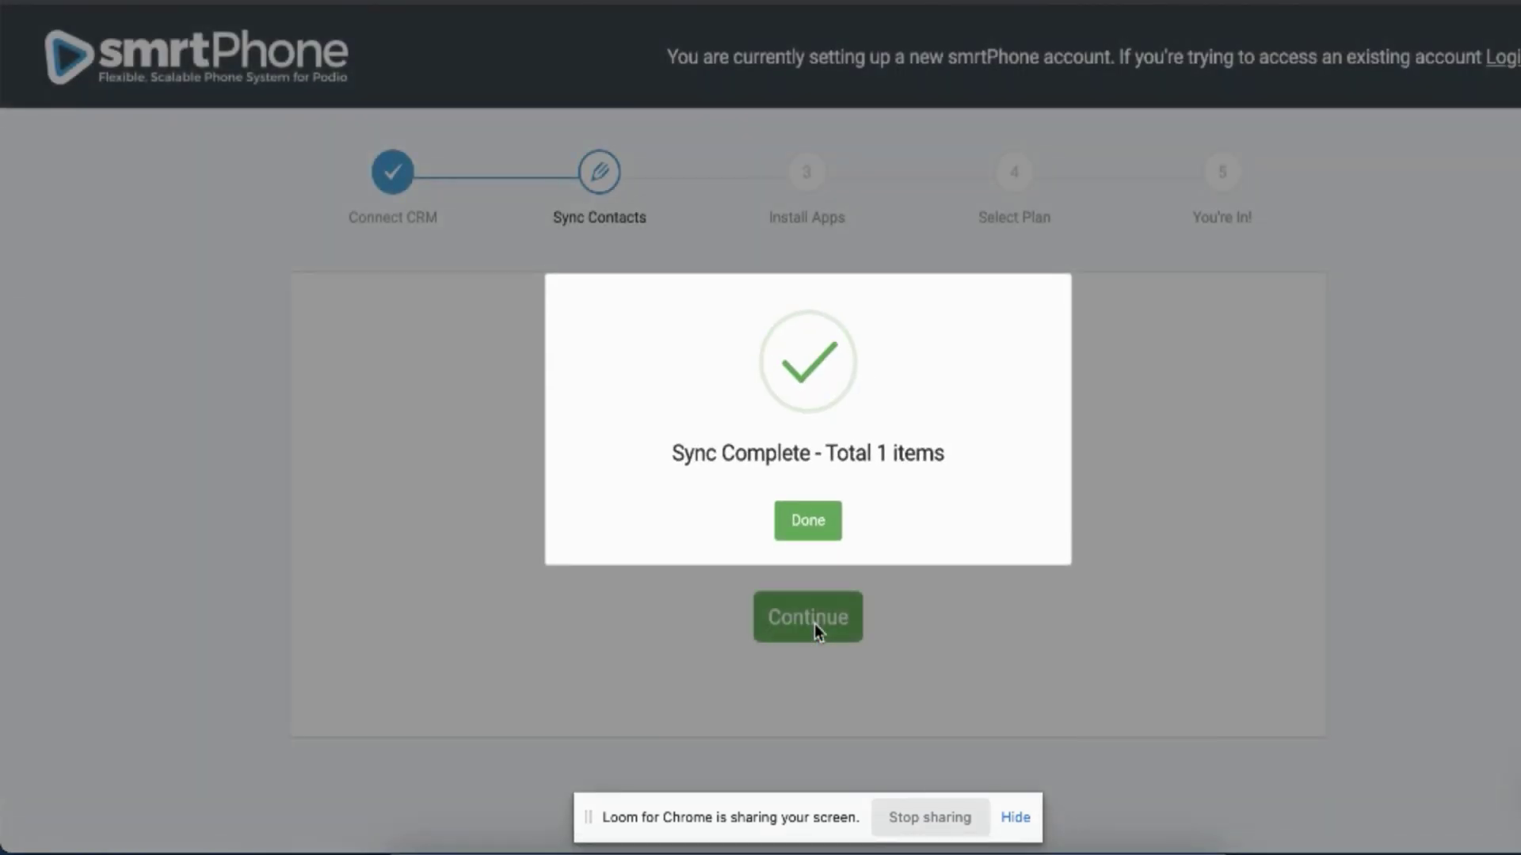
Install the Communications app into the smrtPhone Trial Setup workspace.
left_click(806, 528)
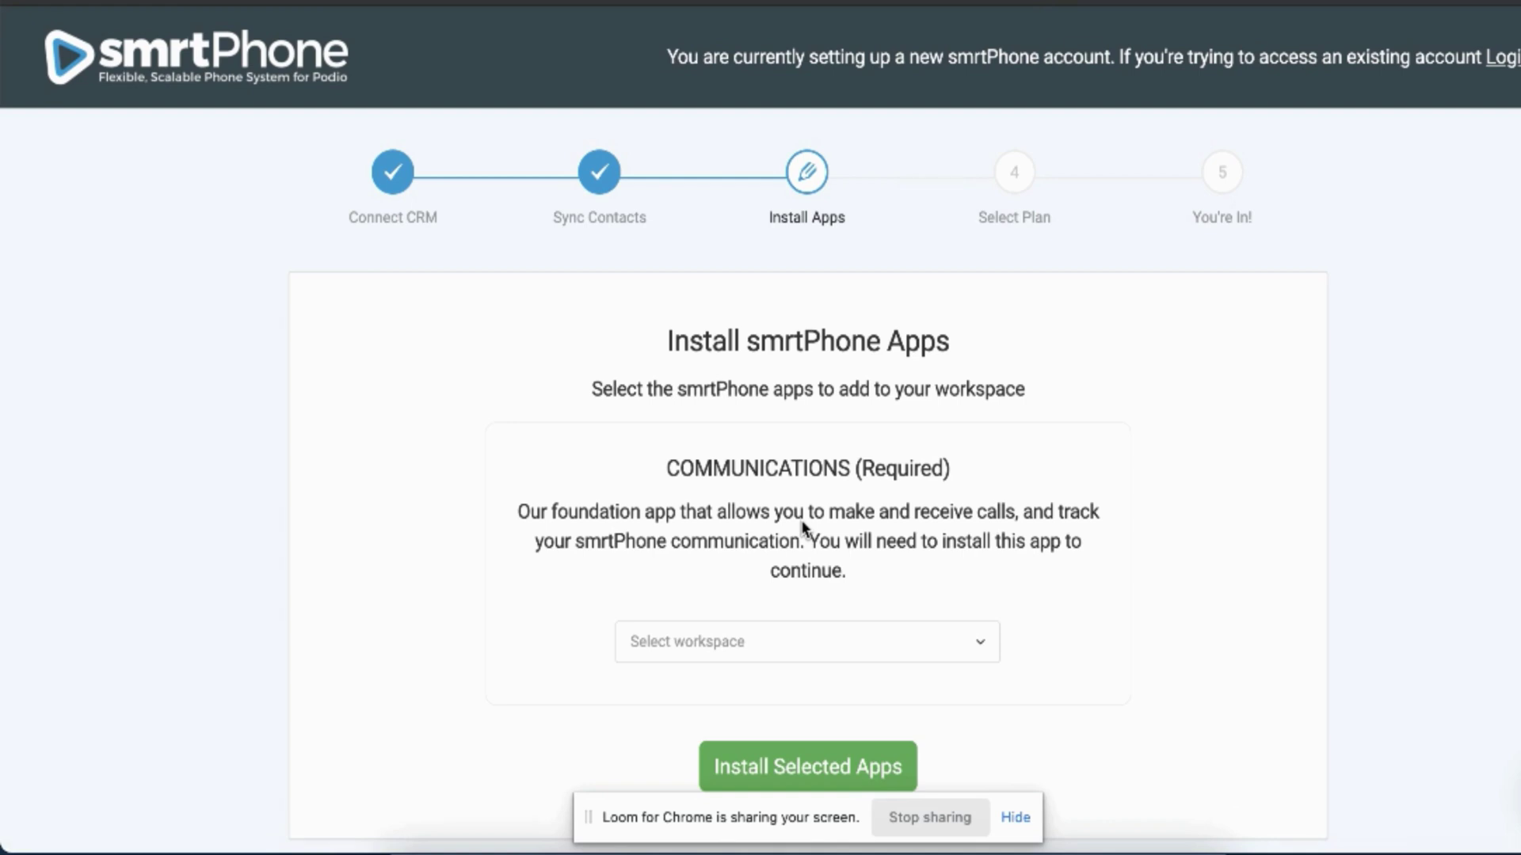
scroll(803, 528, "down", 1)
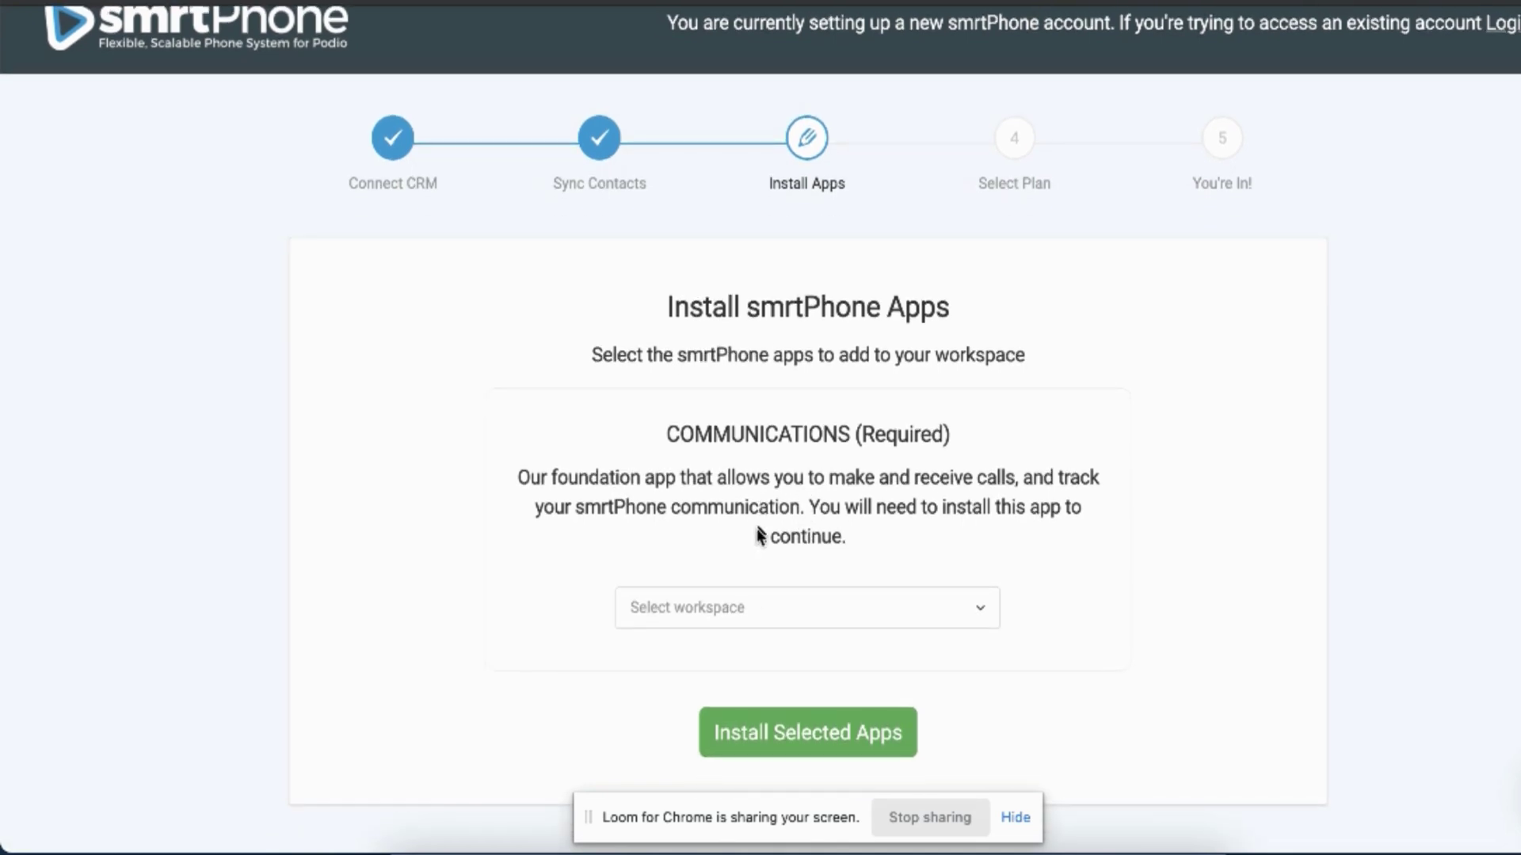
left_click(744, 610)
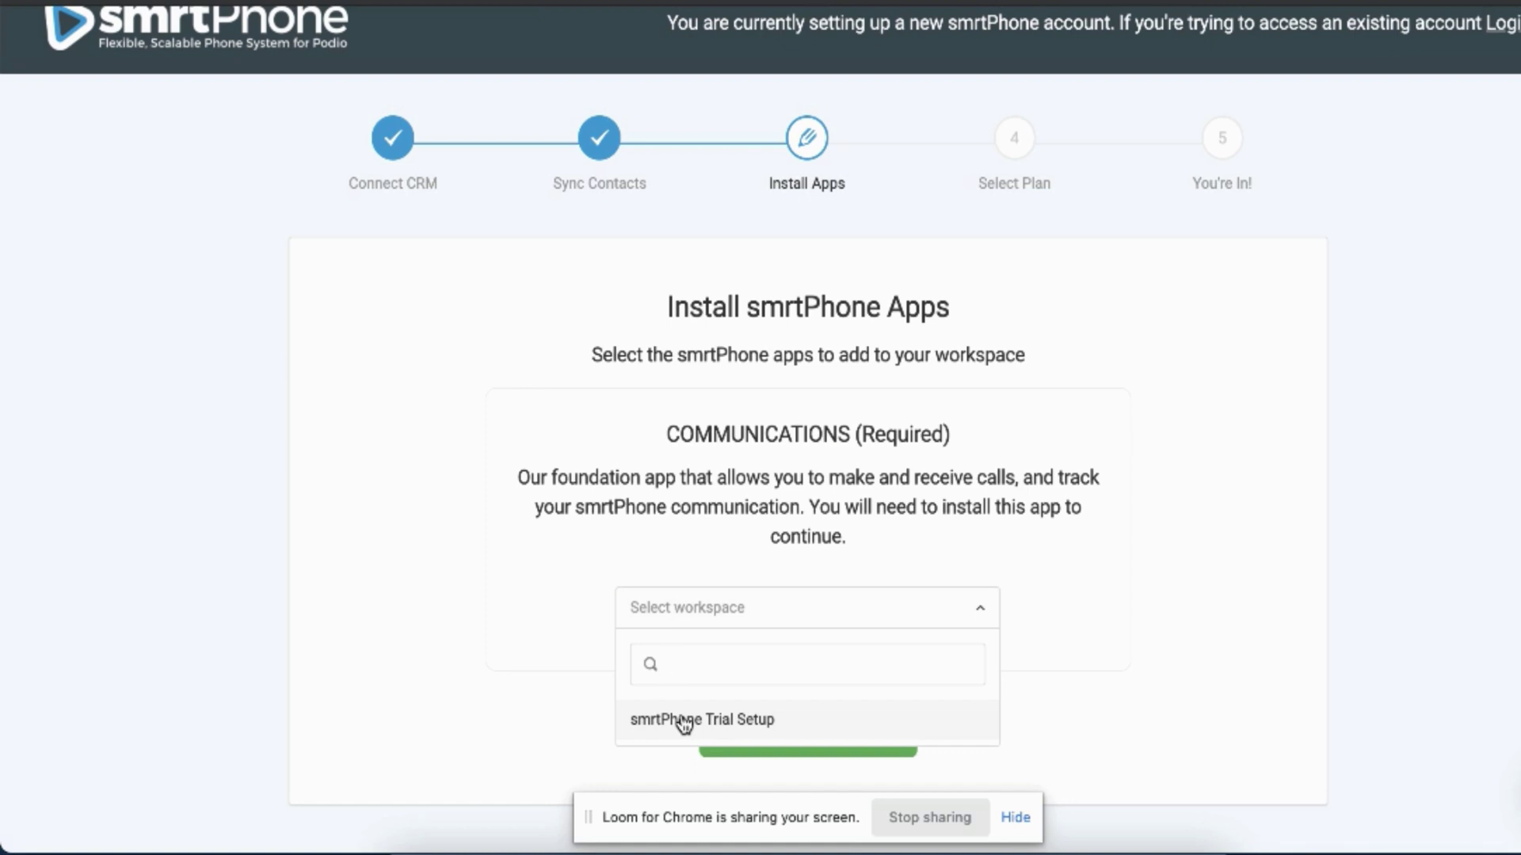
left_click(684, 720)
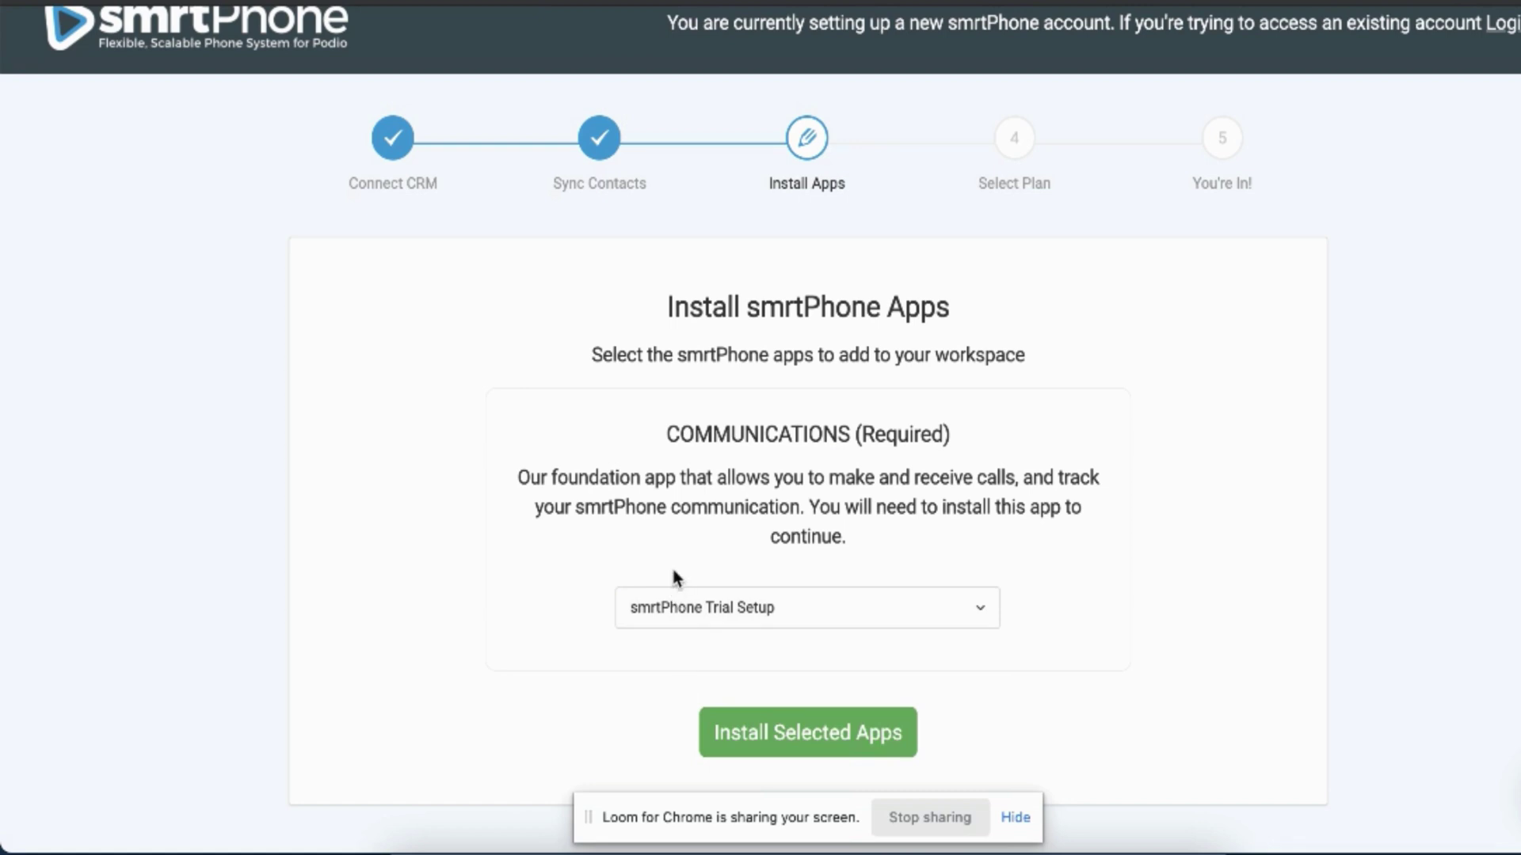
left_click(739, 735)
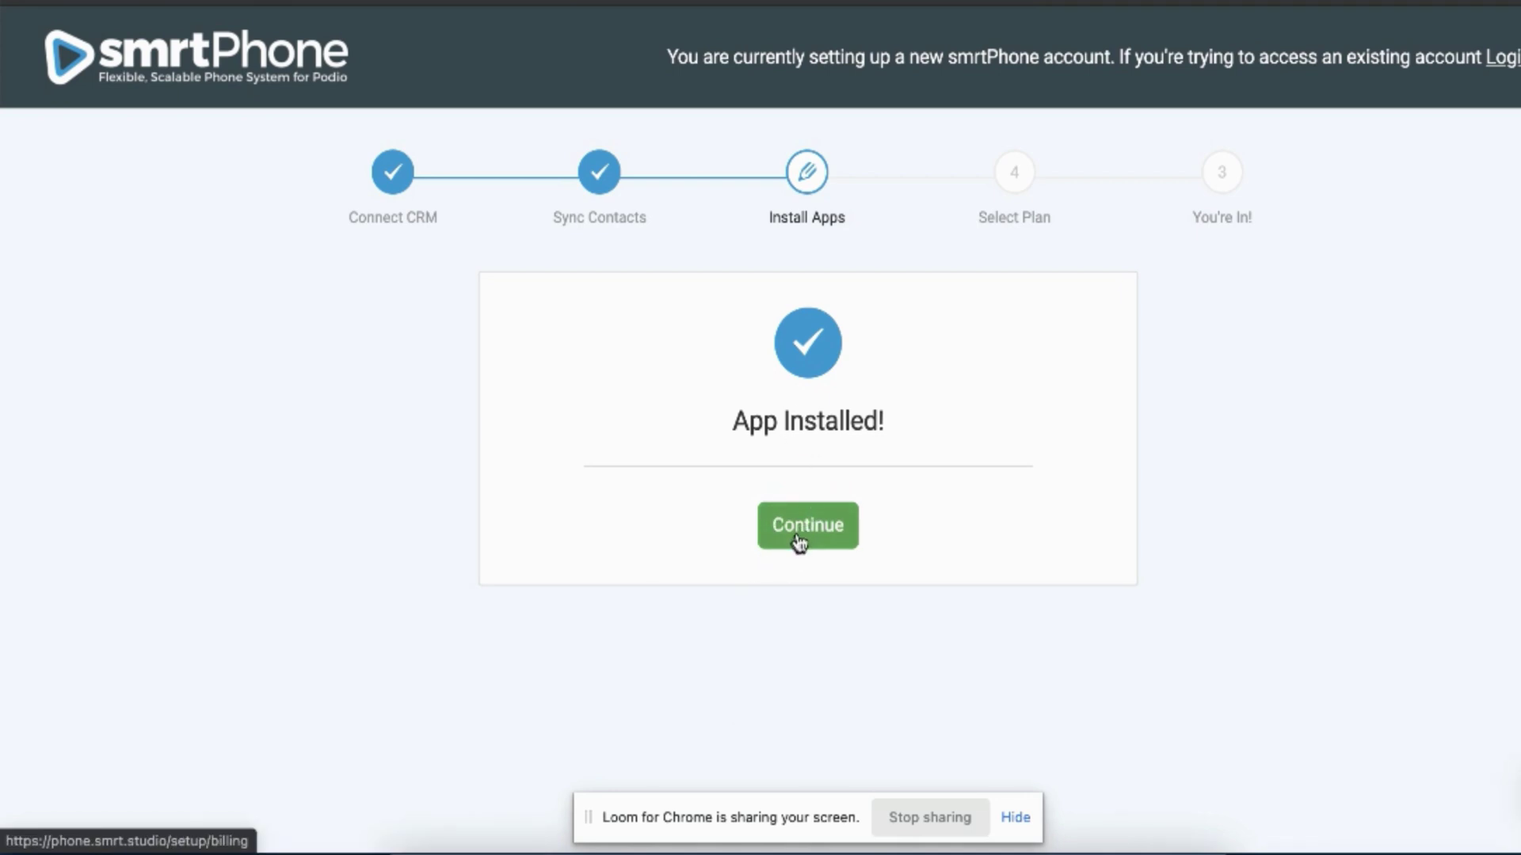
Select the Pro plan with monthly billing at $100.
left_click(799, 541)
scroll(533, 534, "down", 3)
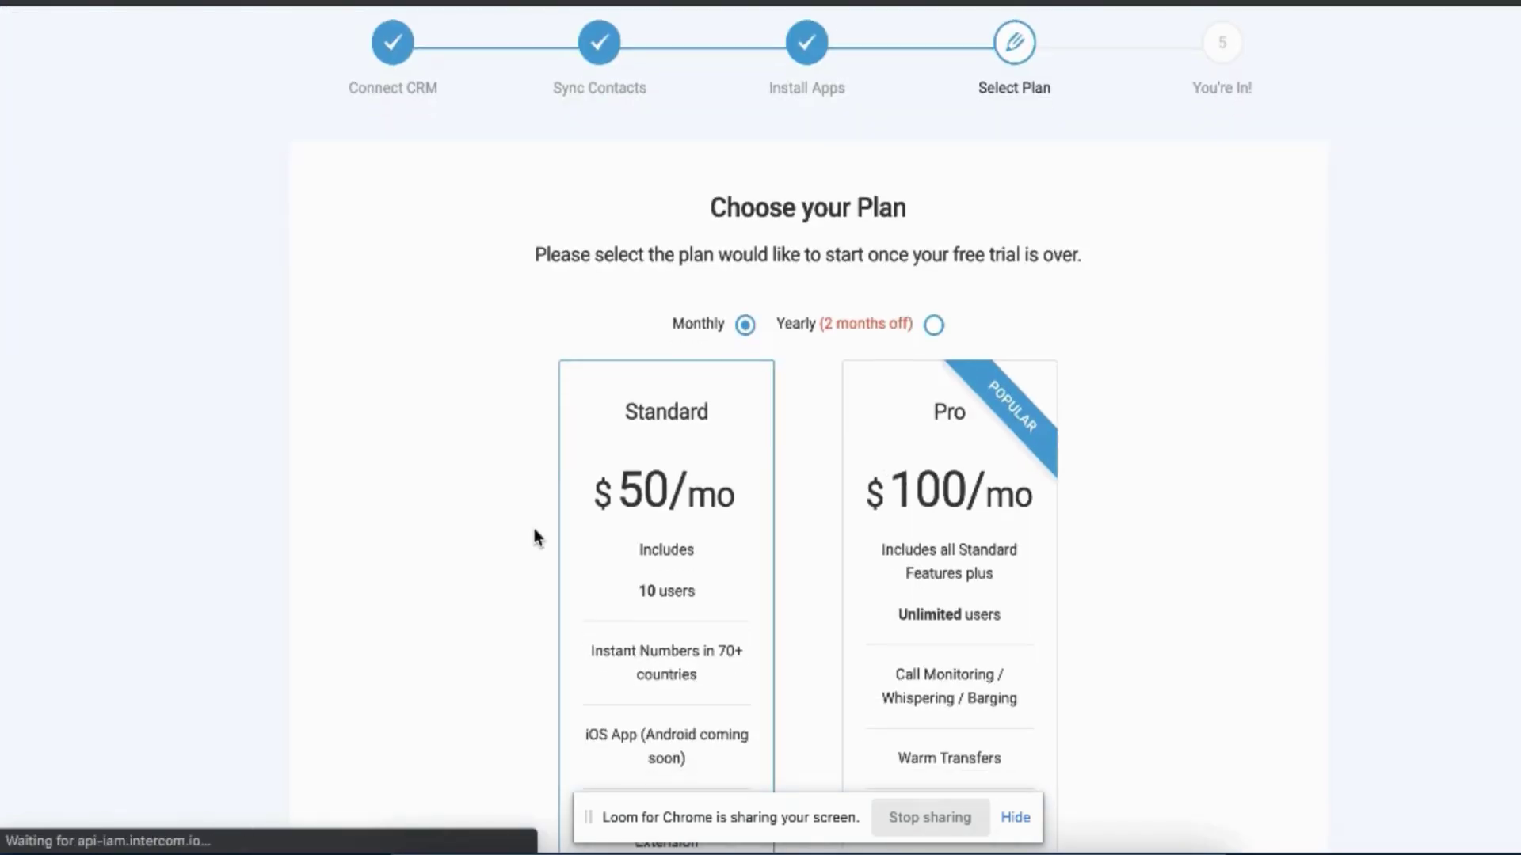
scroll(533, 530, "down", 1)
scroll(534, 531, "up", 1)
scroll(534, 537, "down", 1)
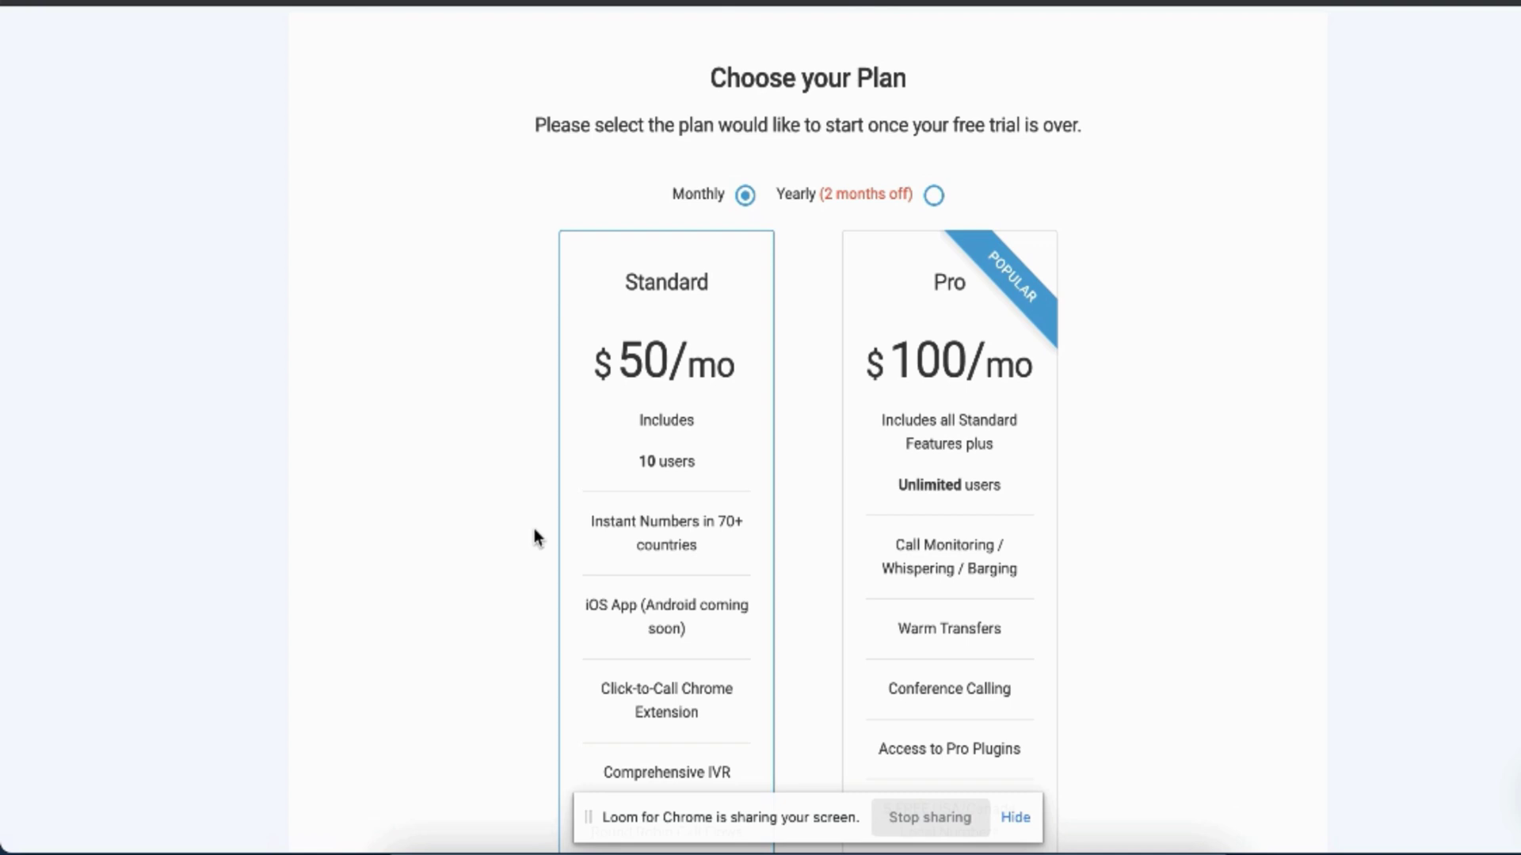
scroll(534, 537, "down", 1)
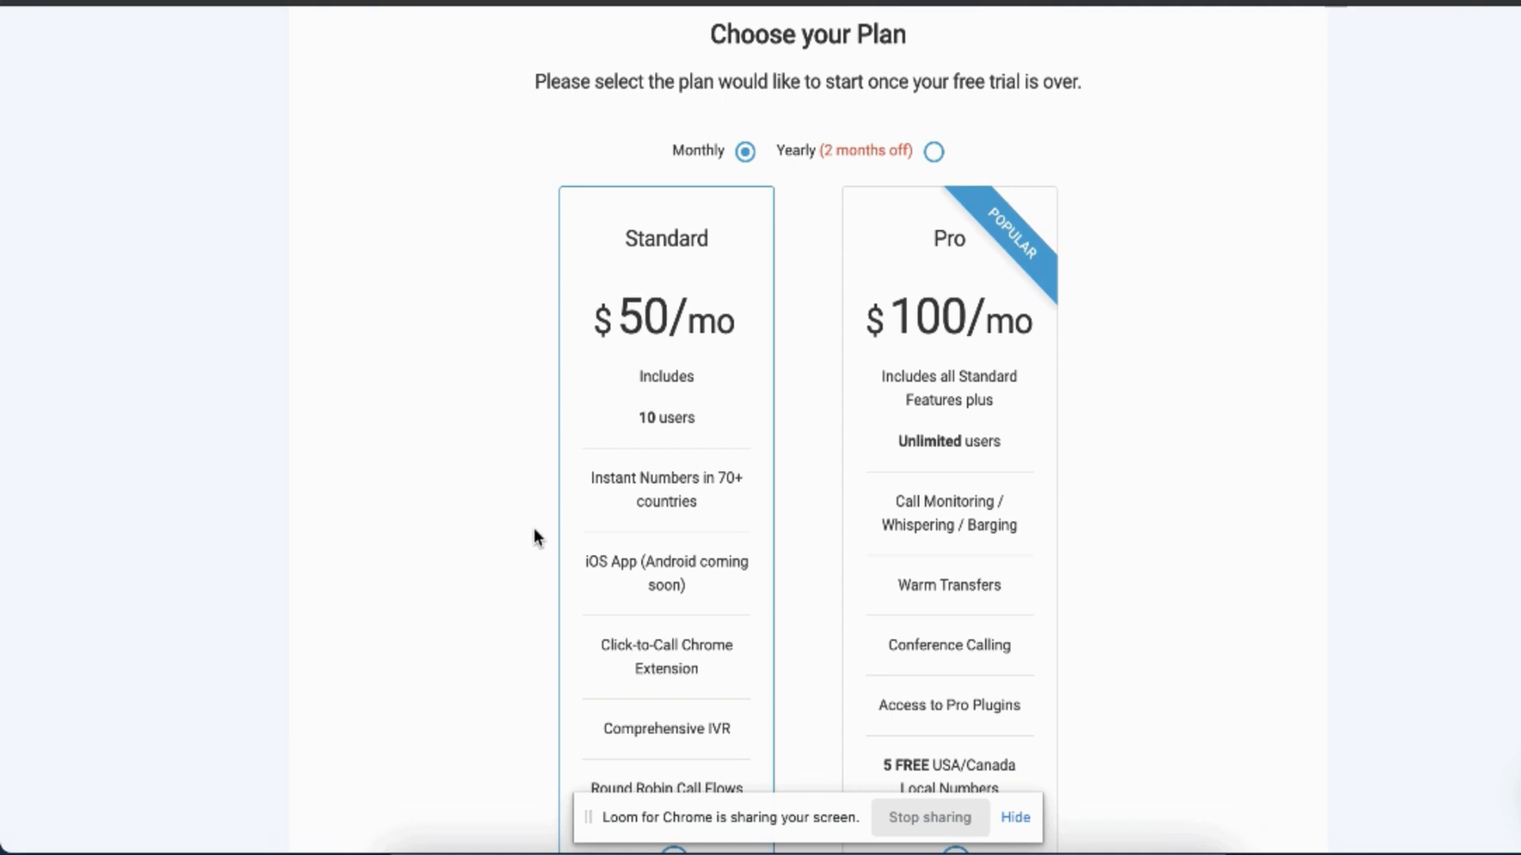
scroll(533, 537, "down", 1)
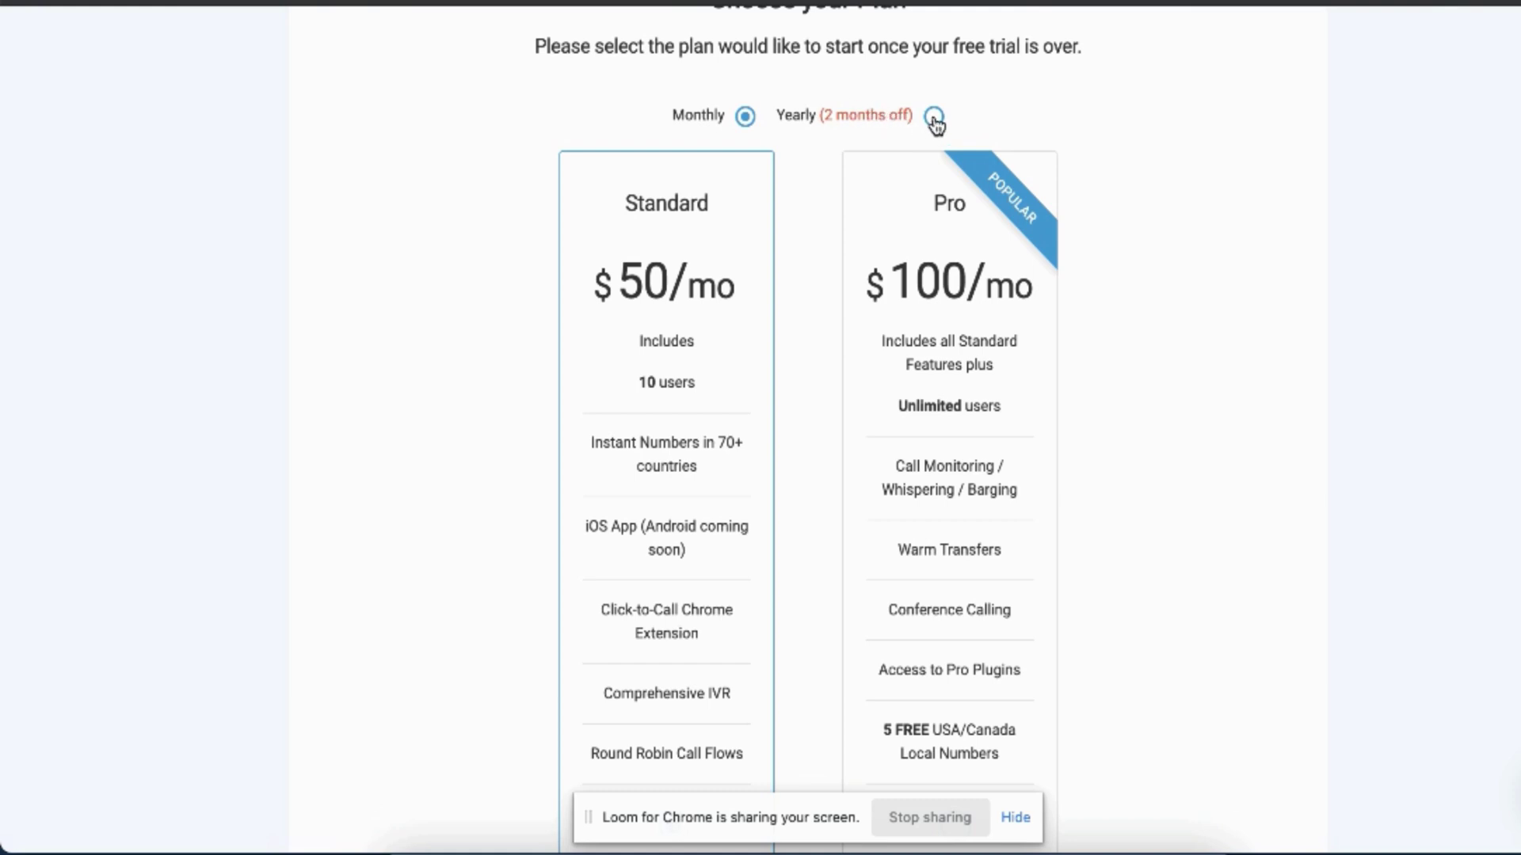
scroll(658, 346, "down", 1)
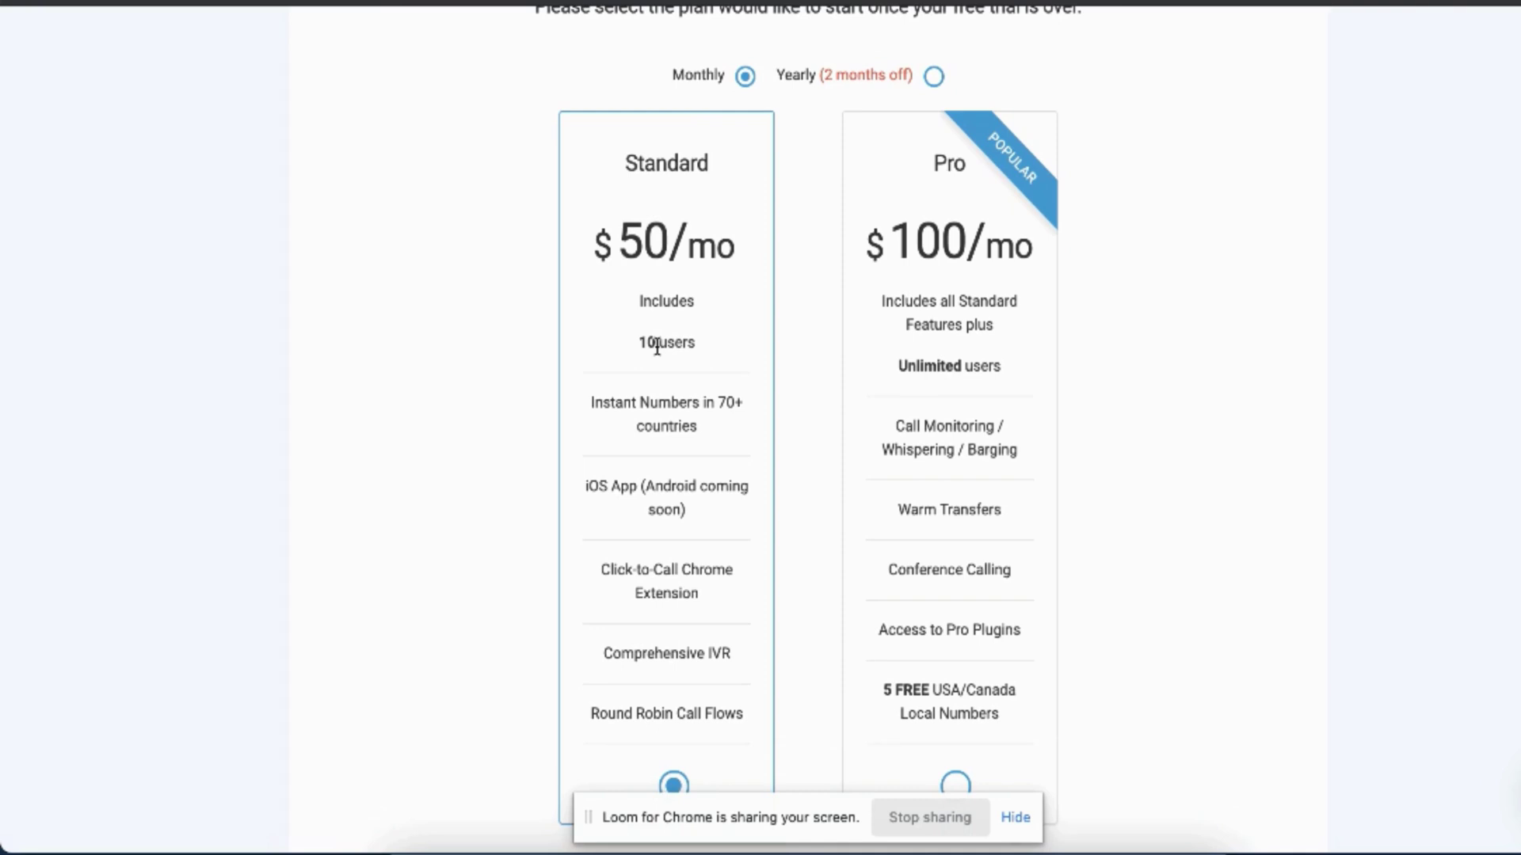
scroll(892, 189, "down", 3)
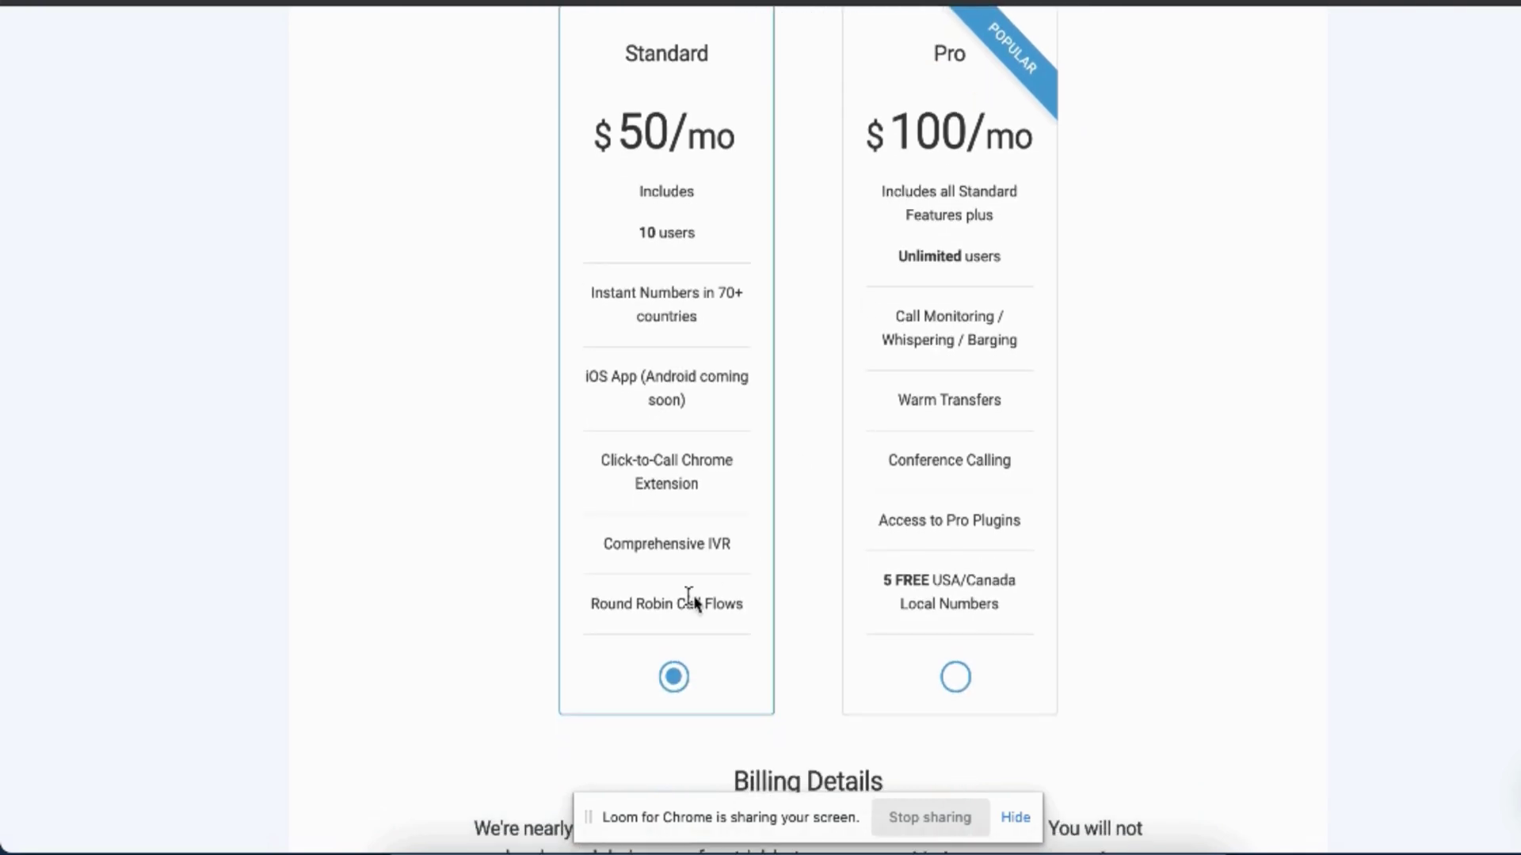
scroll(698, 384, "up", 1)
left_click(955, 714)
scroll(932, 548, "up", 5)
left_click(931, 292)
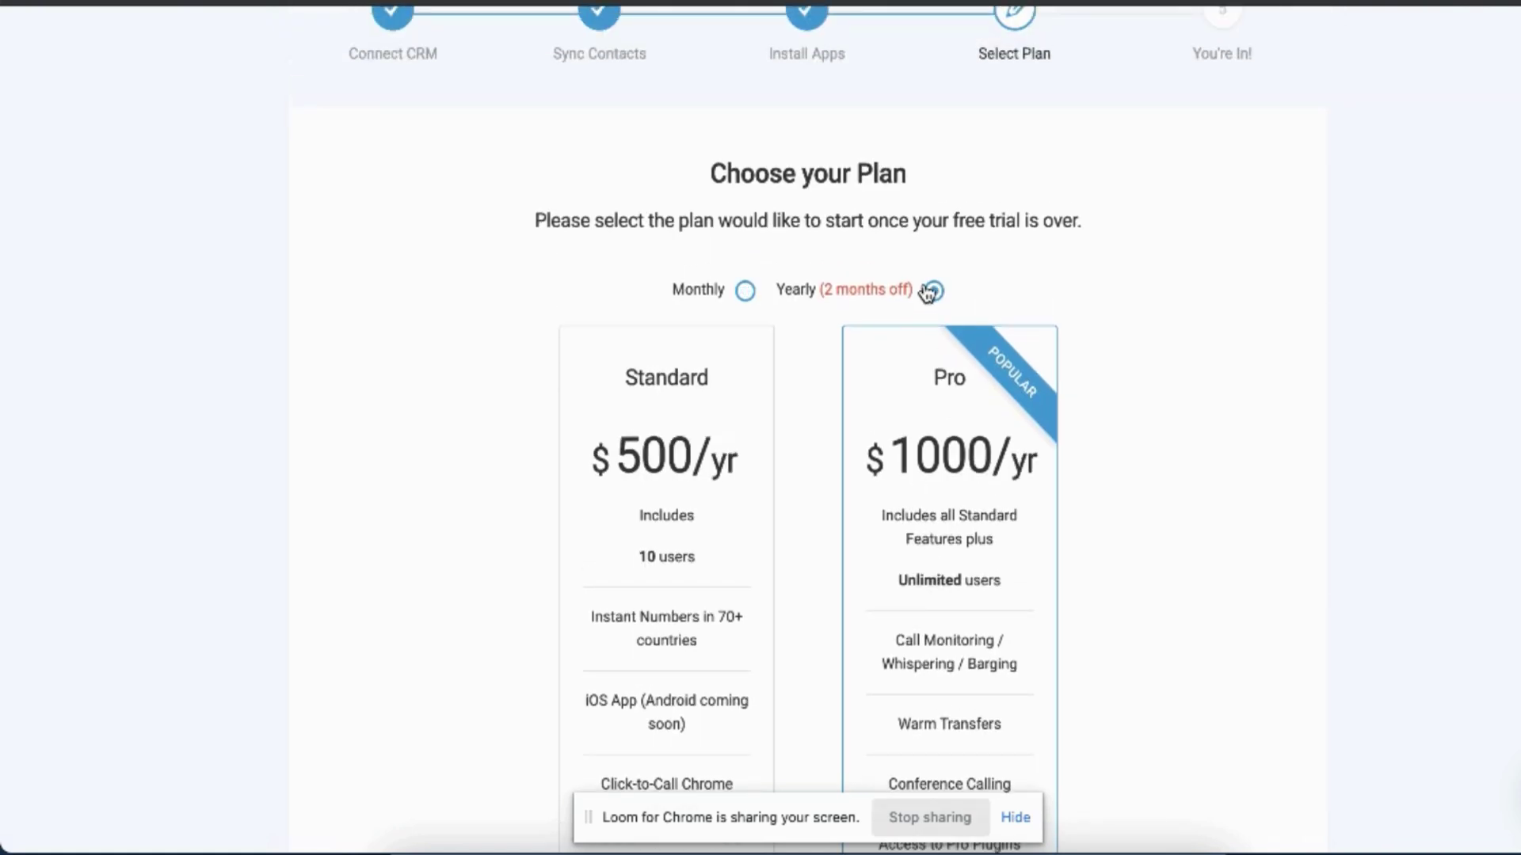
left_click(744, 292)
scroll(784, 424, "down", 3)
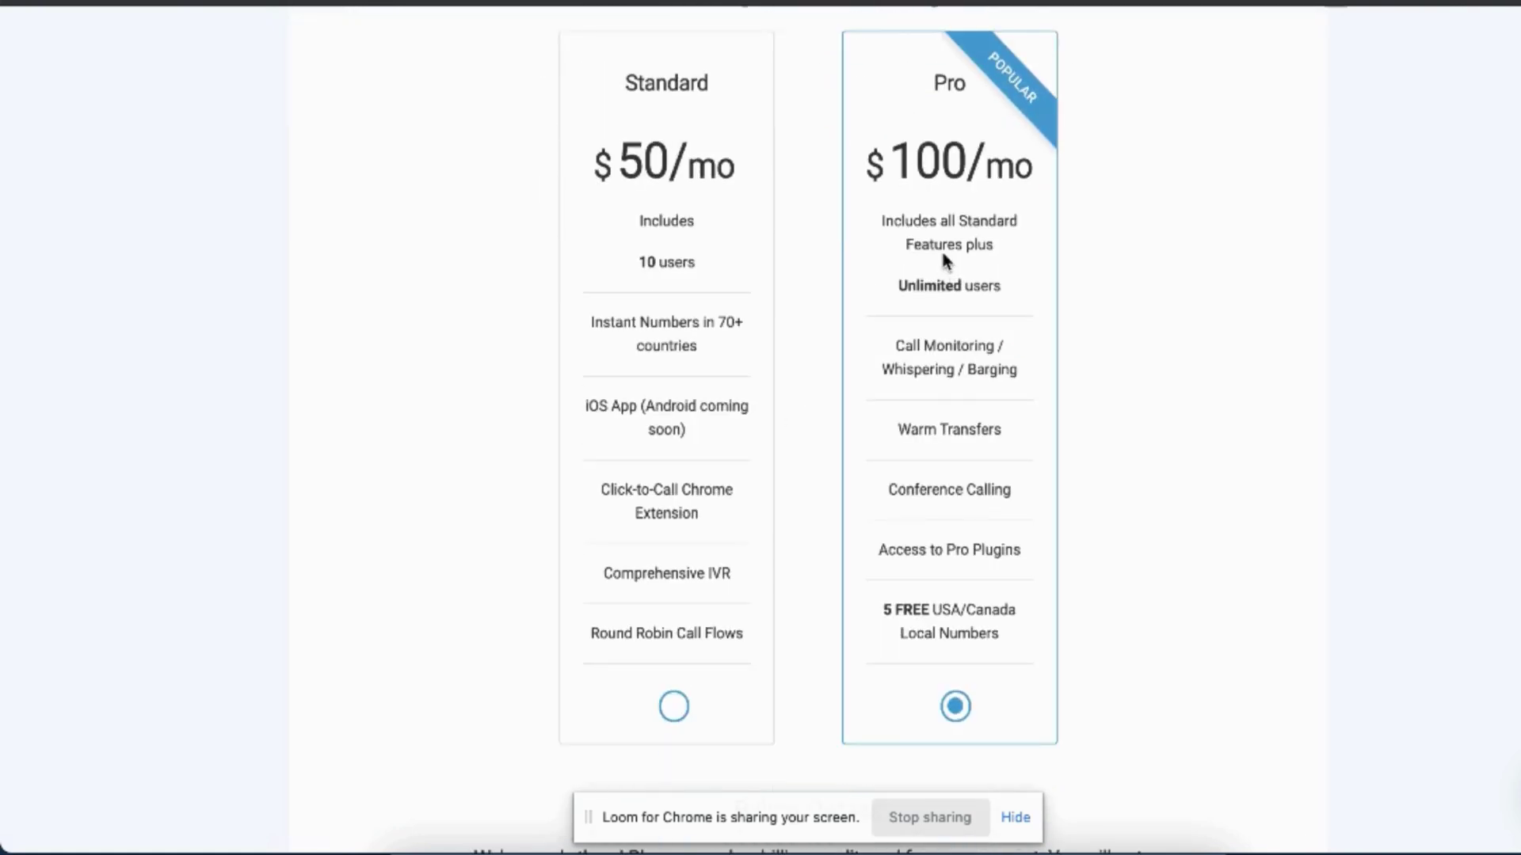
scroll(939, 256, "down", 1)
scroll(945, 259, "down", 1)
scroll(945, 259, "up", 1)
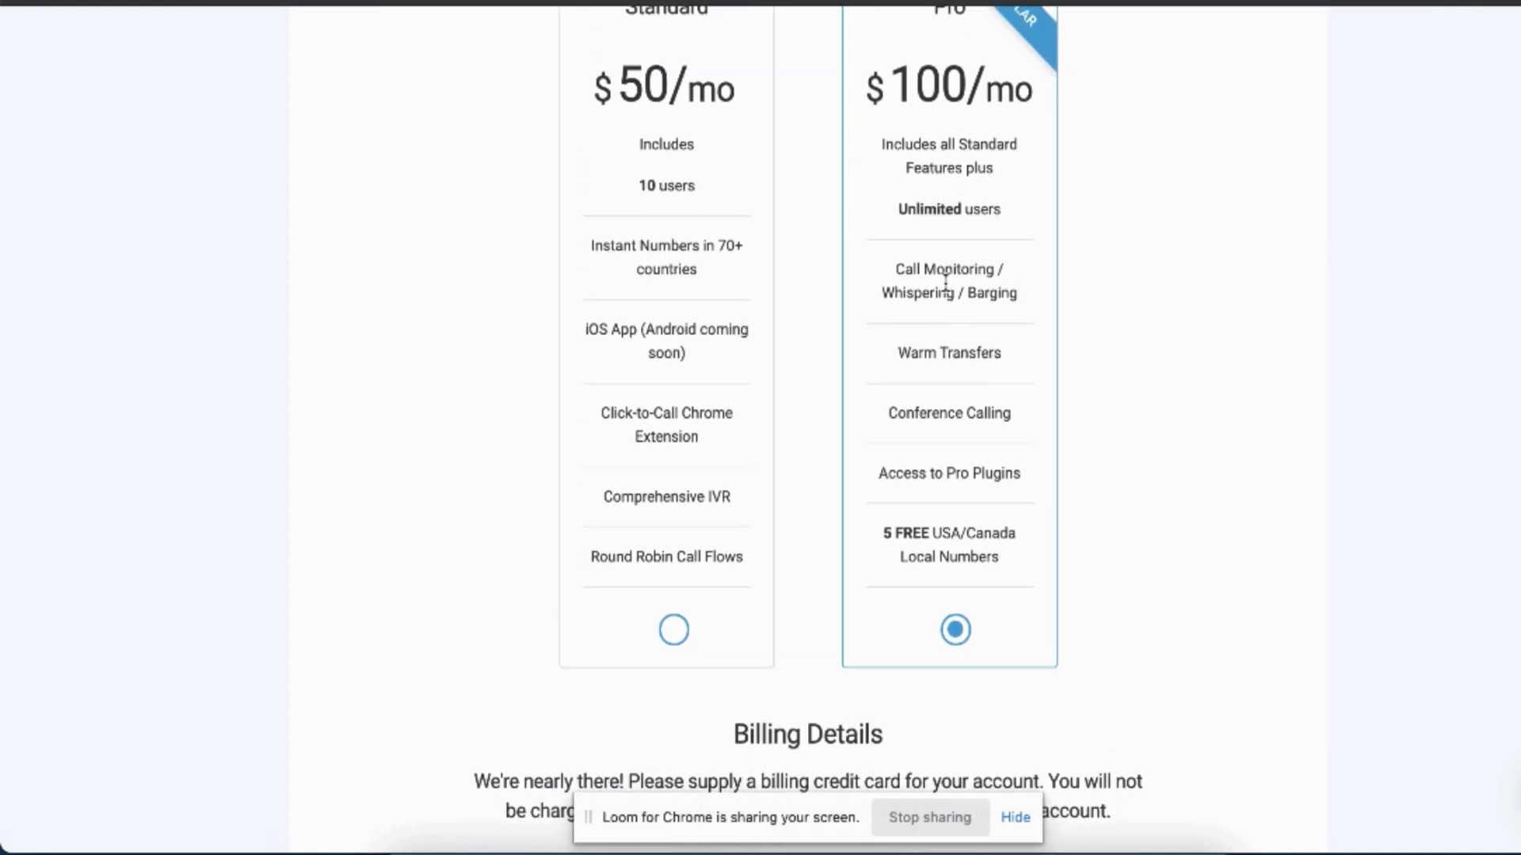
scroll(947, 288, "down", 2)
scroll(945, 282, "down", 3)
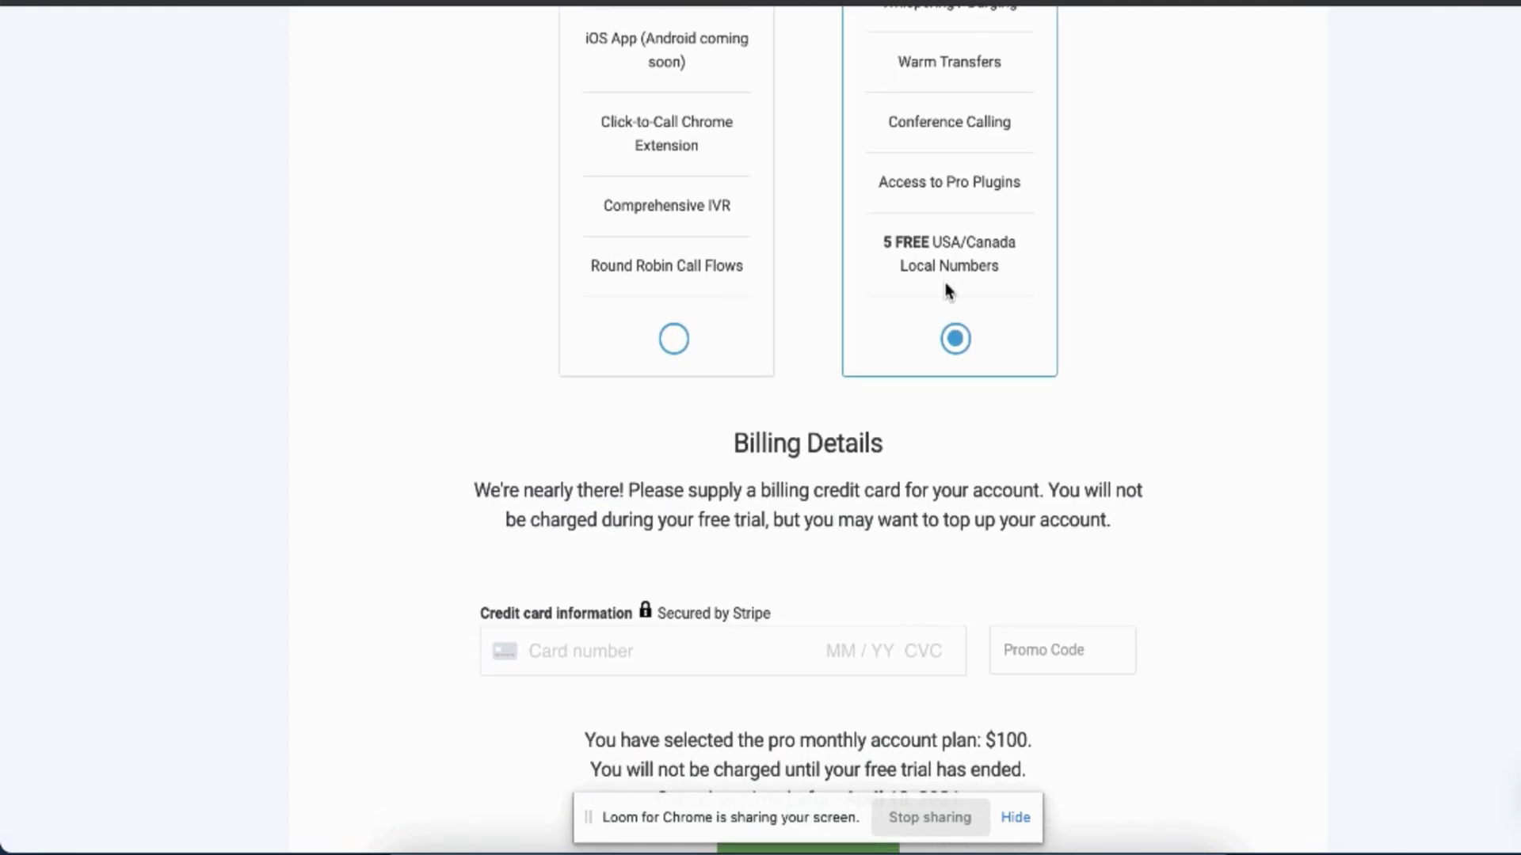
scroll(944, 282, "down", 1)
scroll(944, 292, "down", 3)
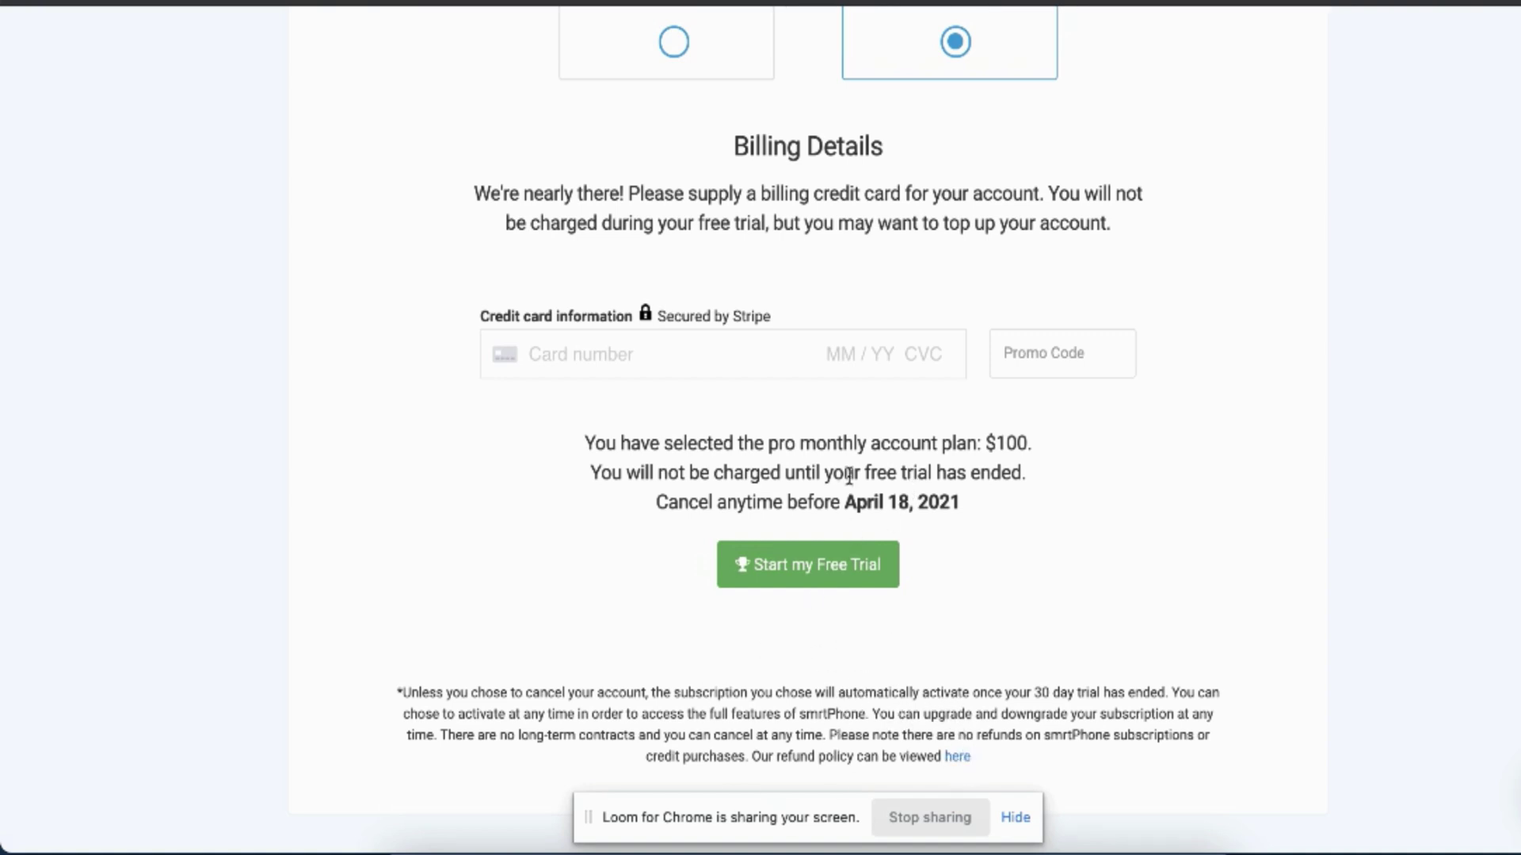
scroll(849, 475, "up", 1)
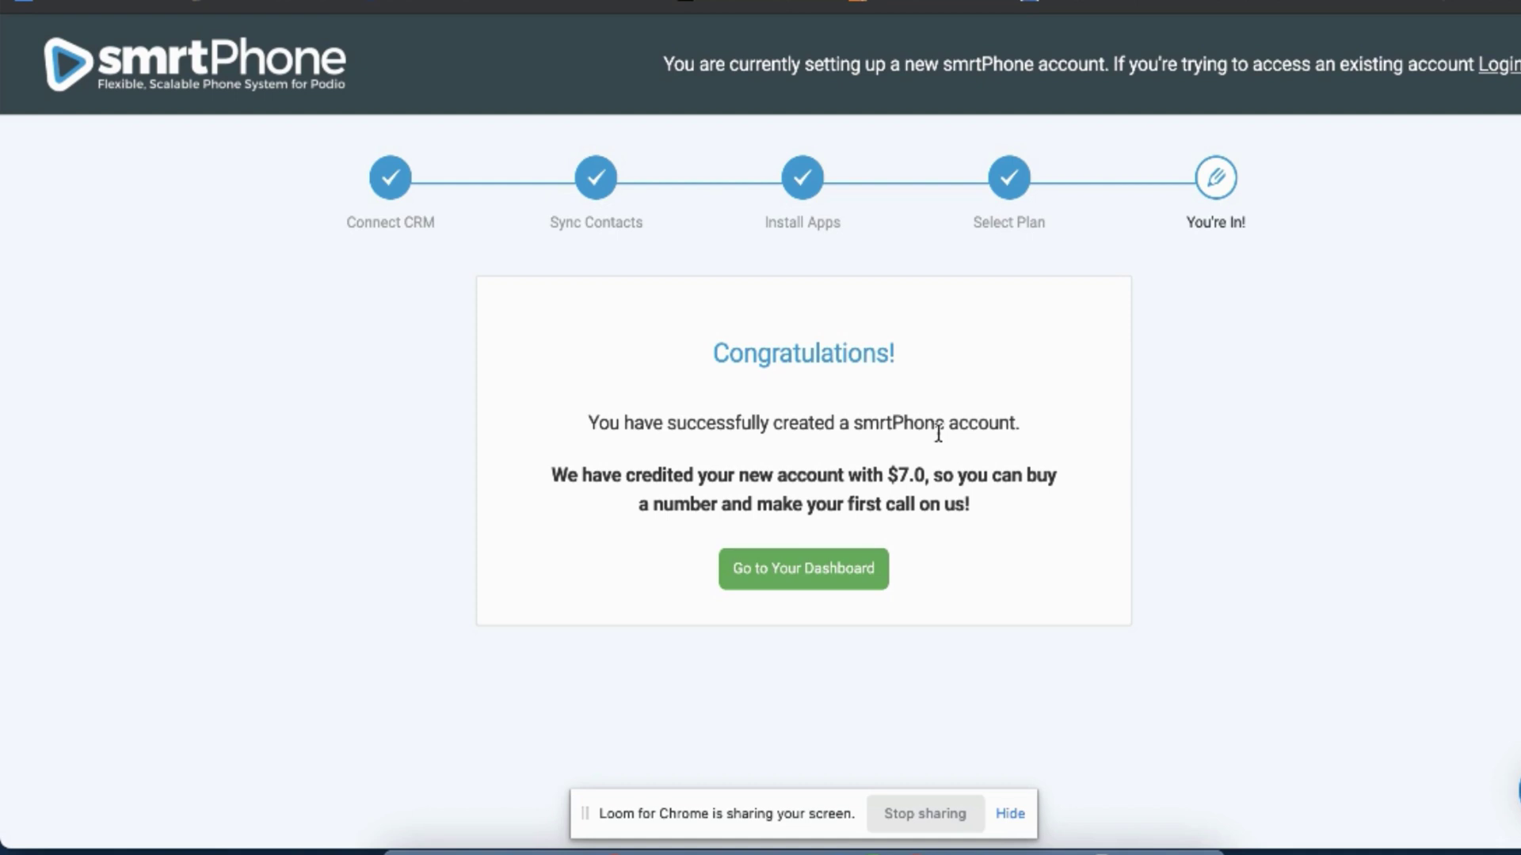
Continue from the congratulations page to the new account's dashboard.
left_click(817, 571)
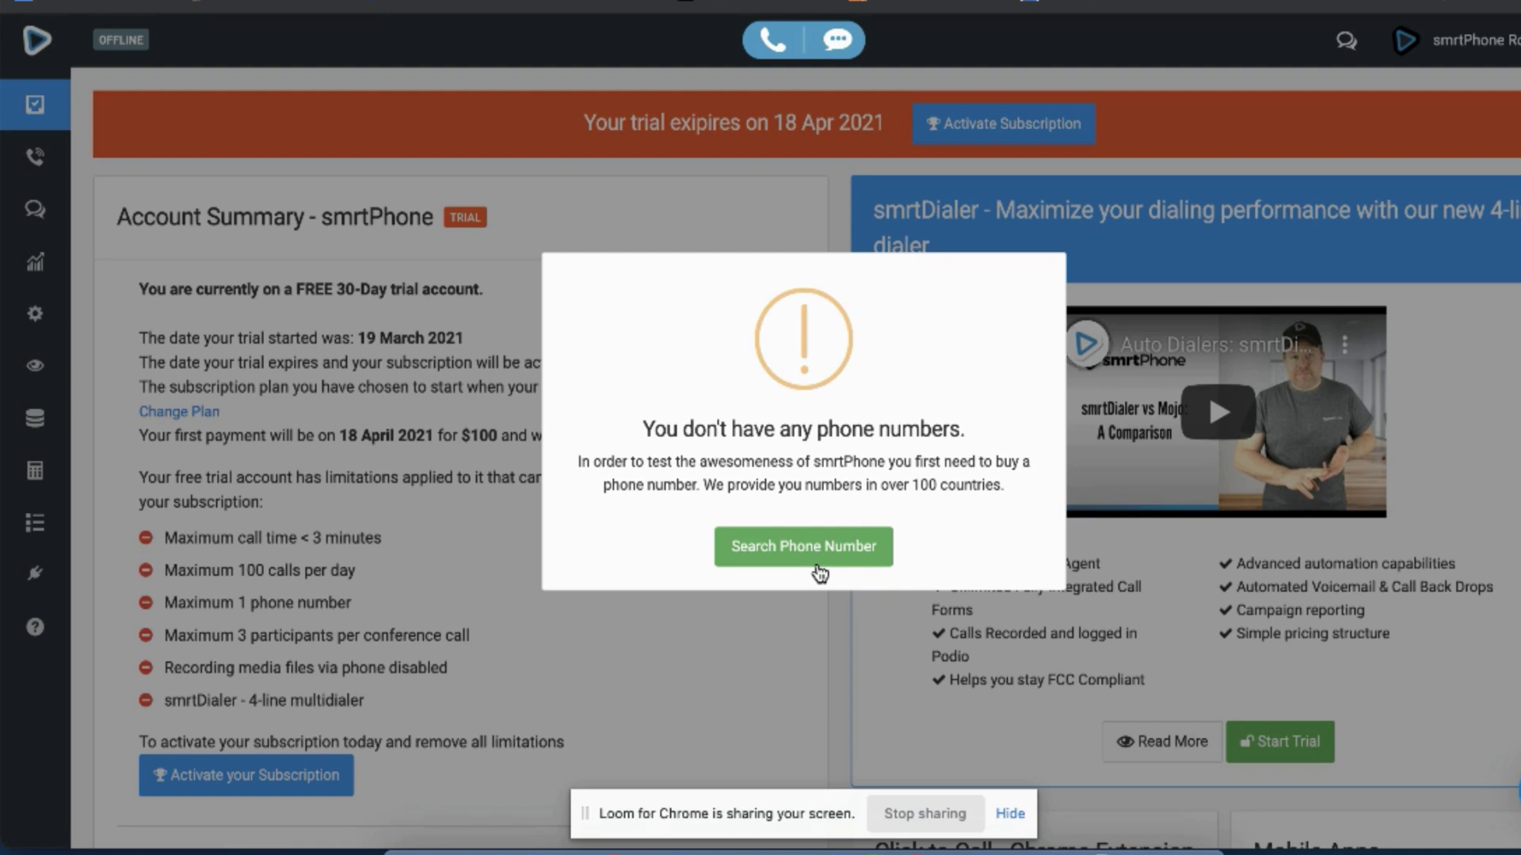
Search available numbers, back out of a first purchase and keep the local number type.
left_click(814, 557)
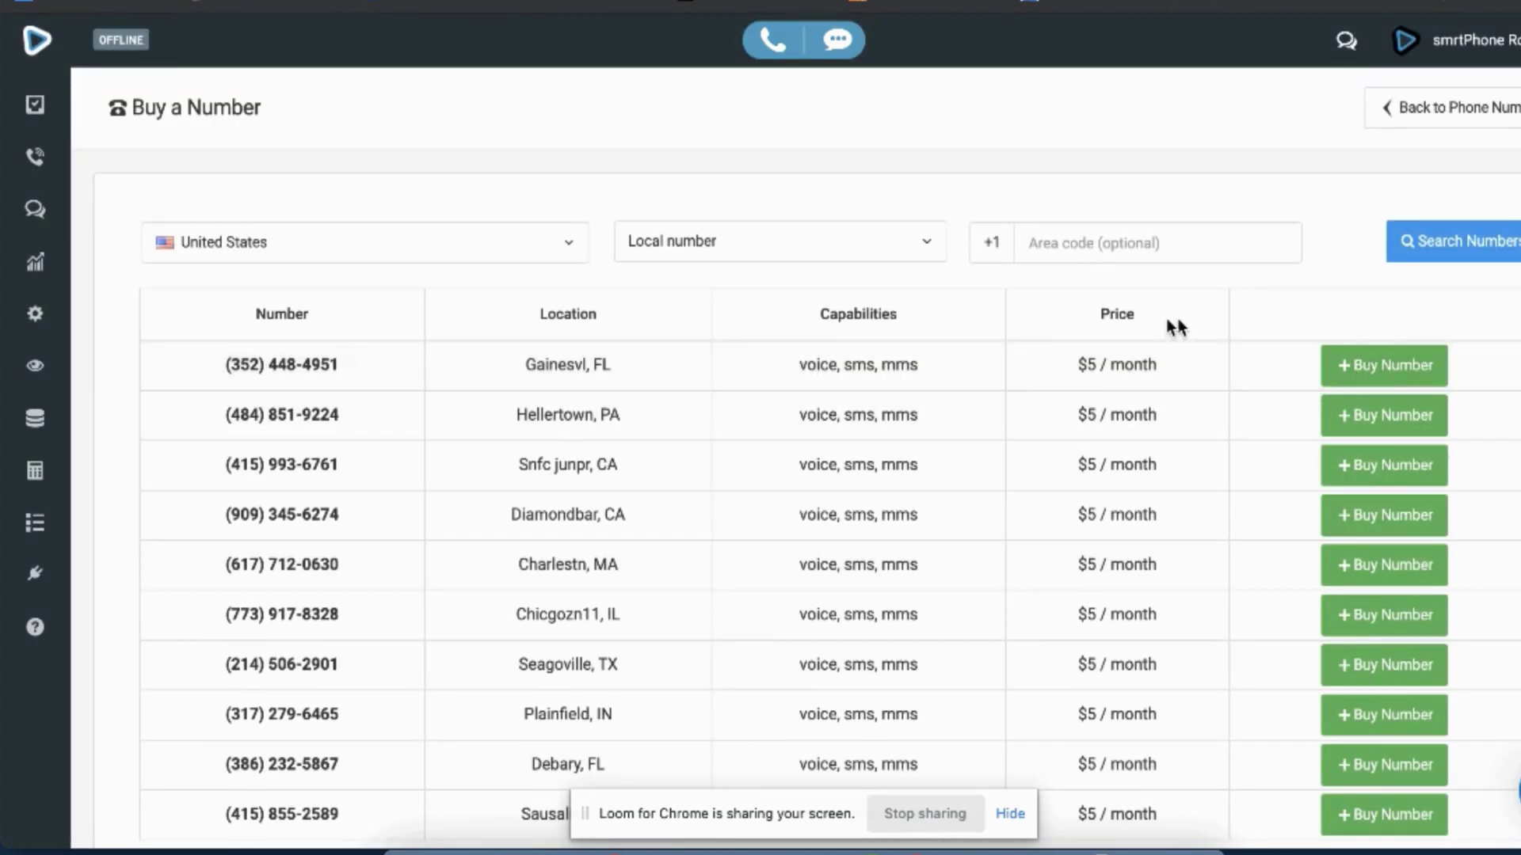
left_click(1350, 371)
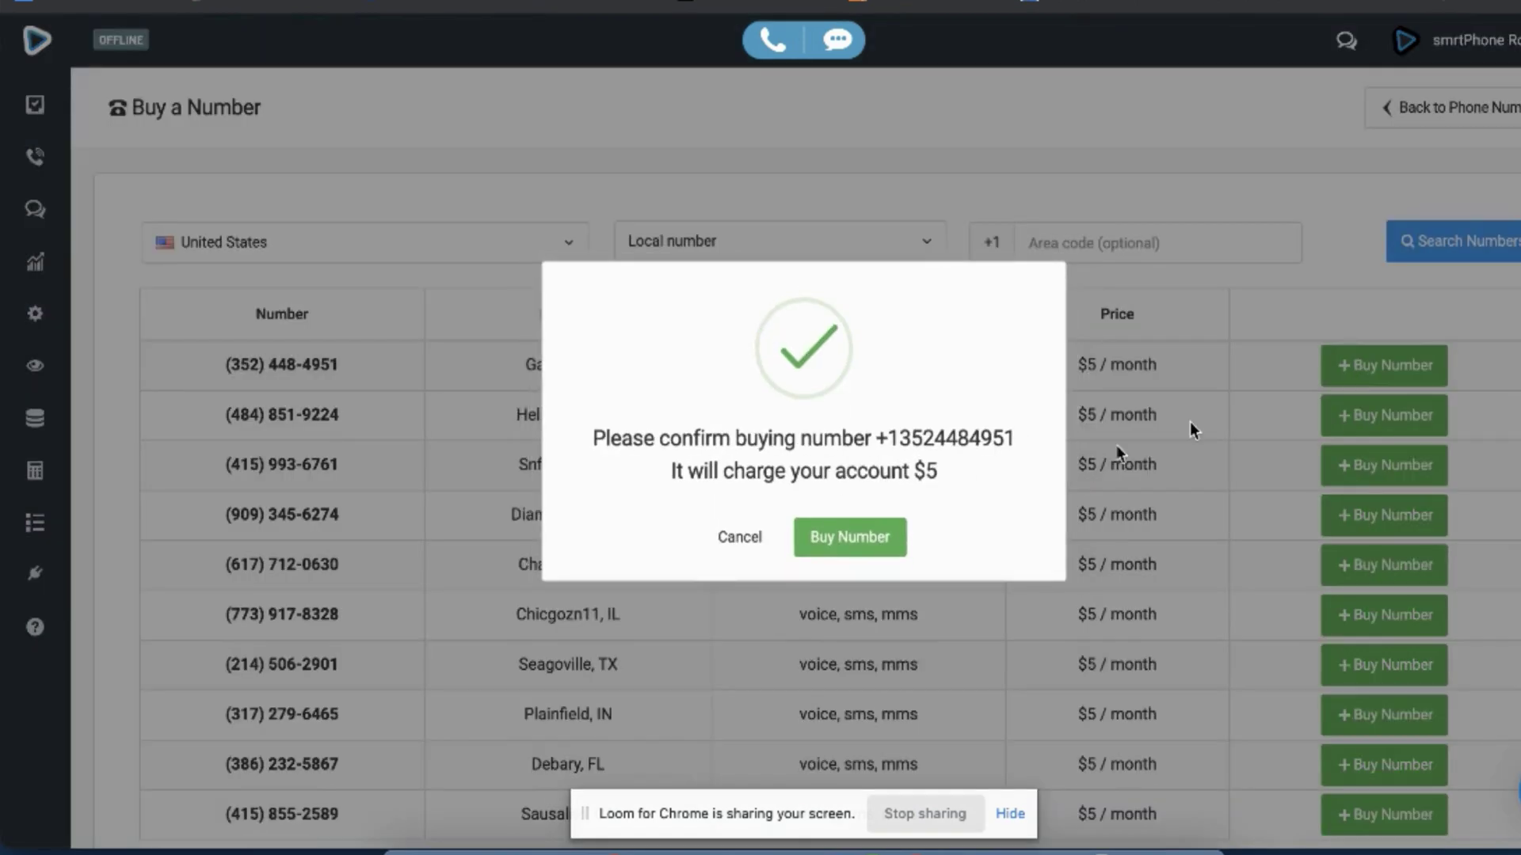
left_click(740, 541)
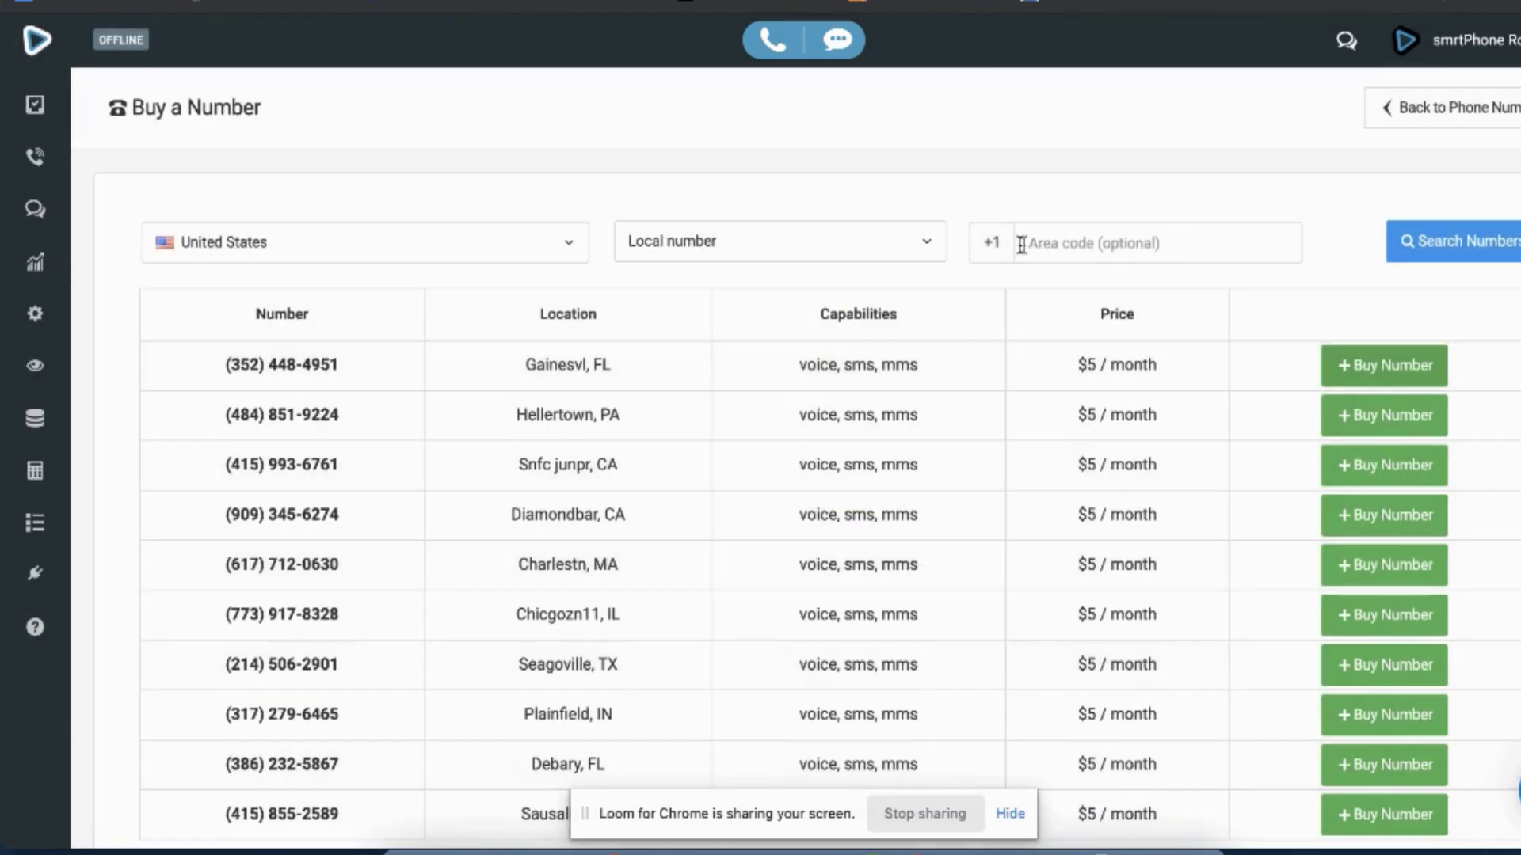
left_click(898, 249)
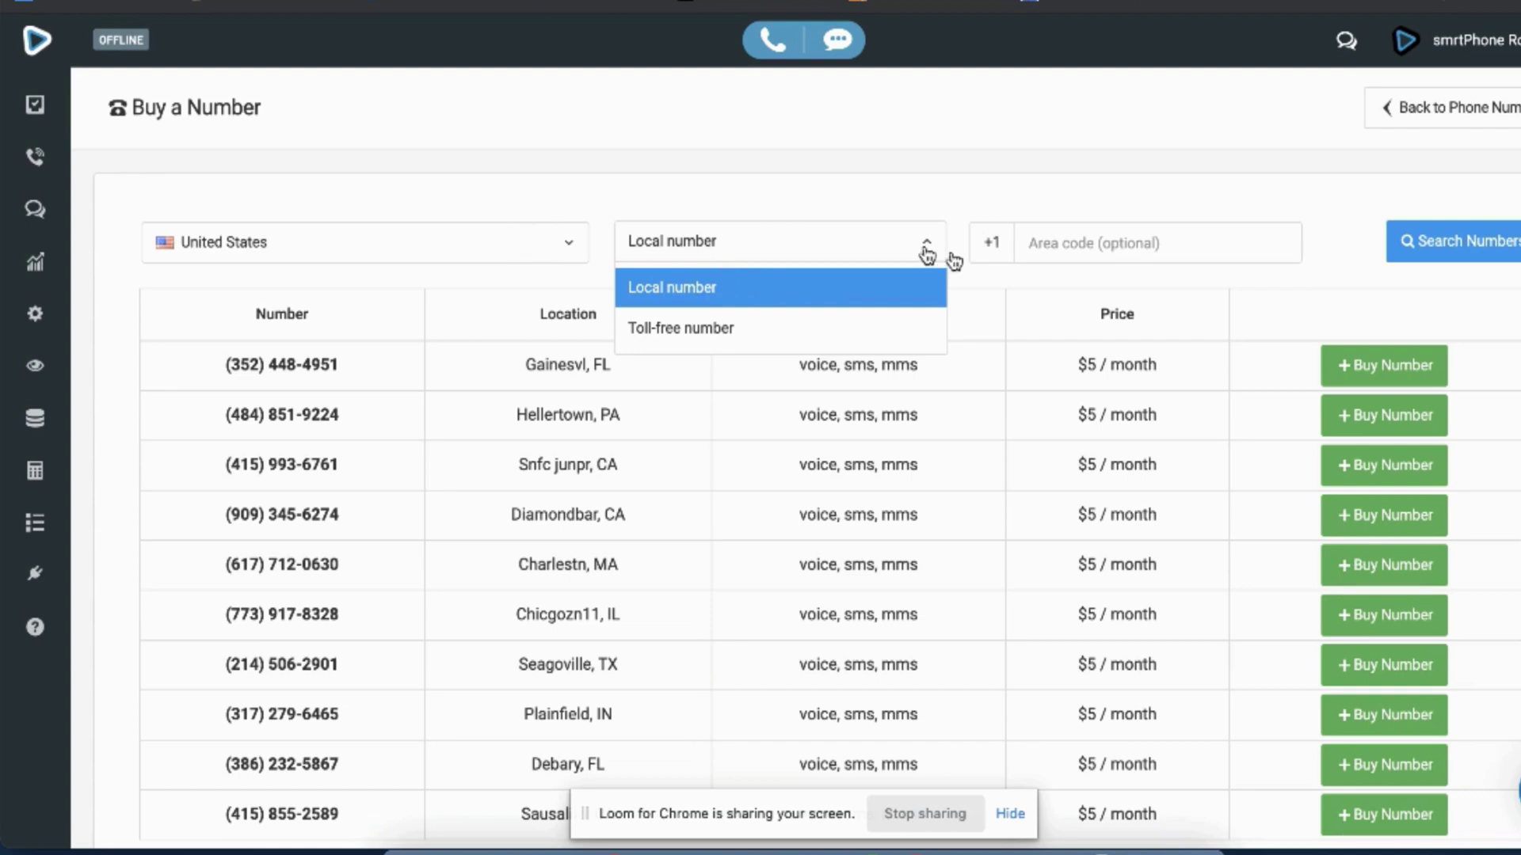
left_click(1175, 299)
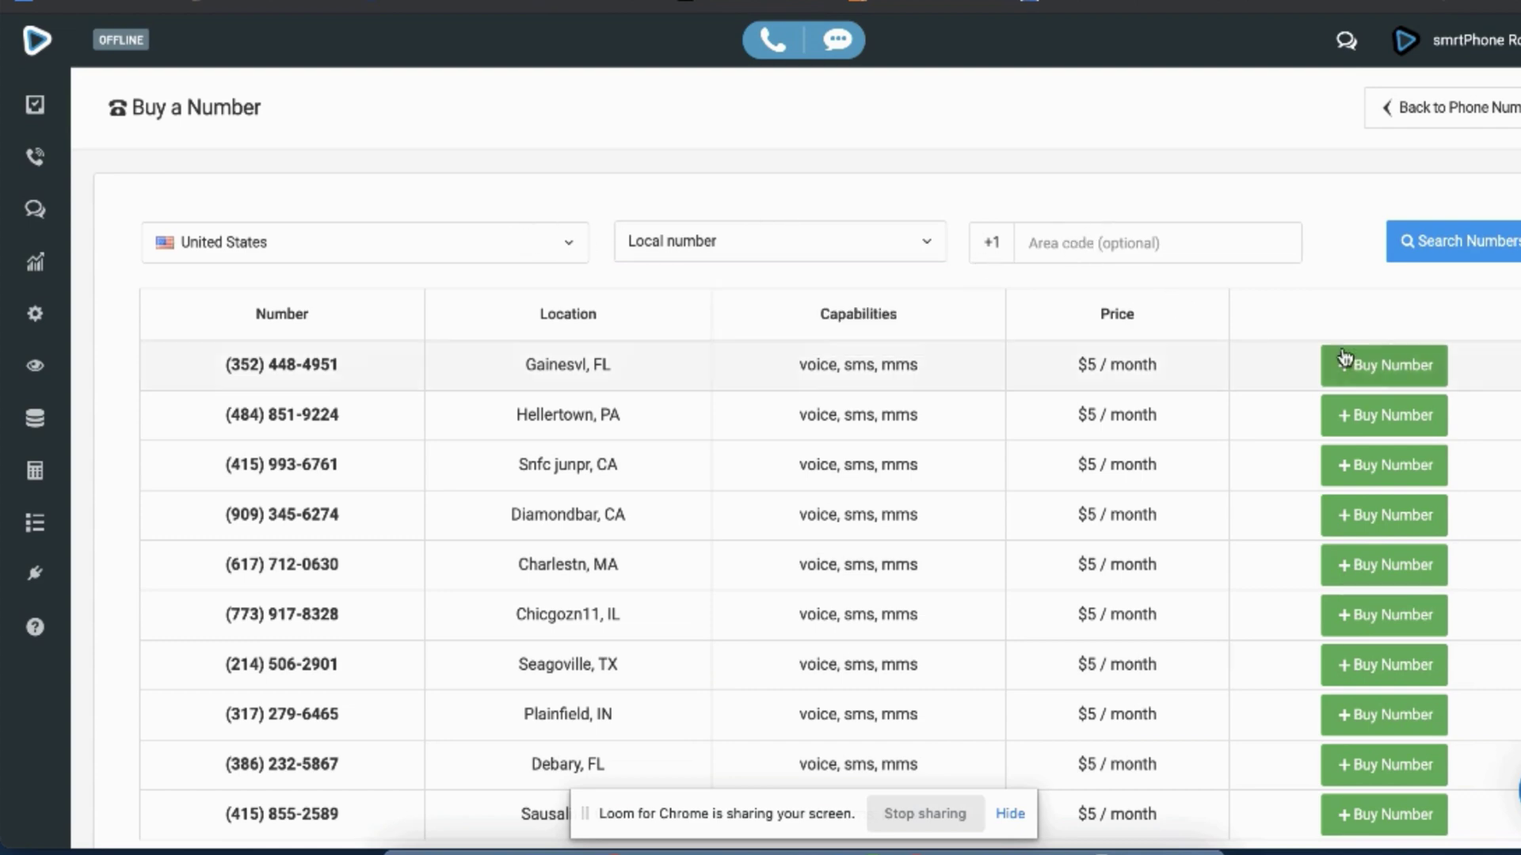
left_click(1381, 372)
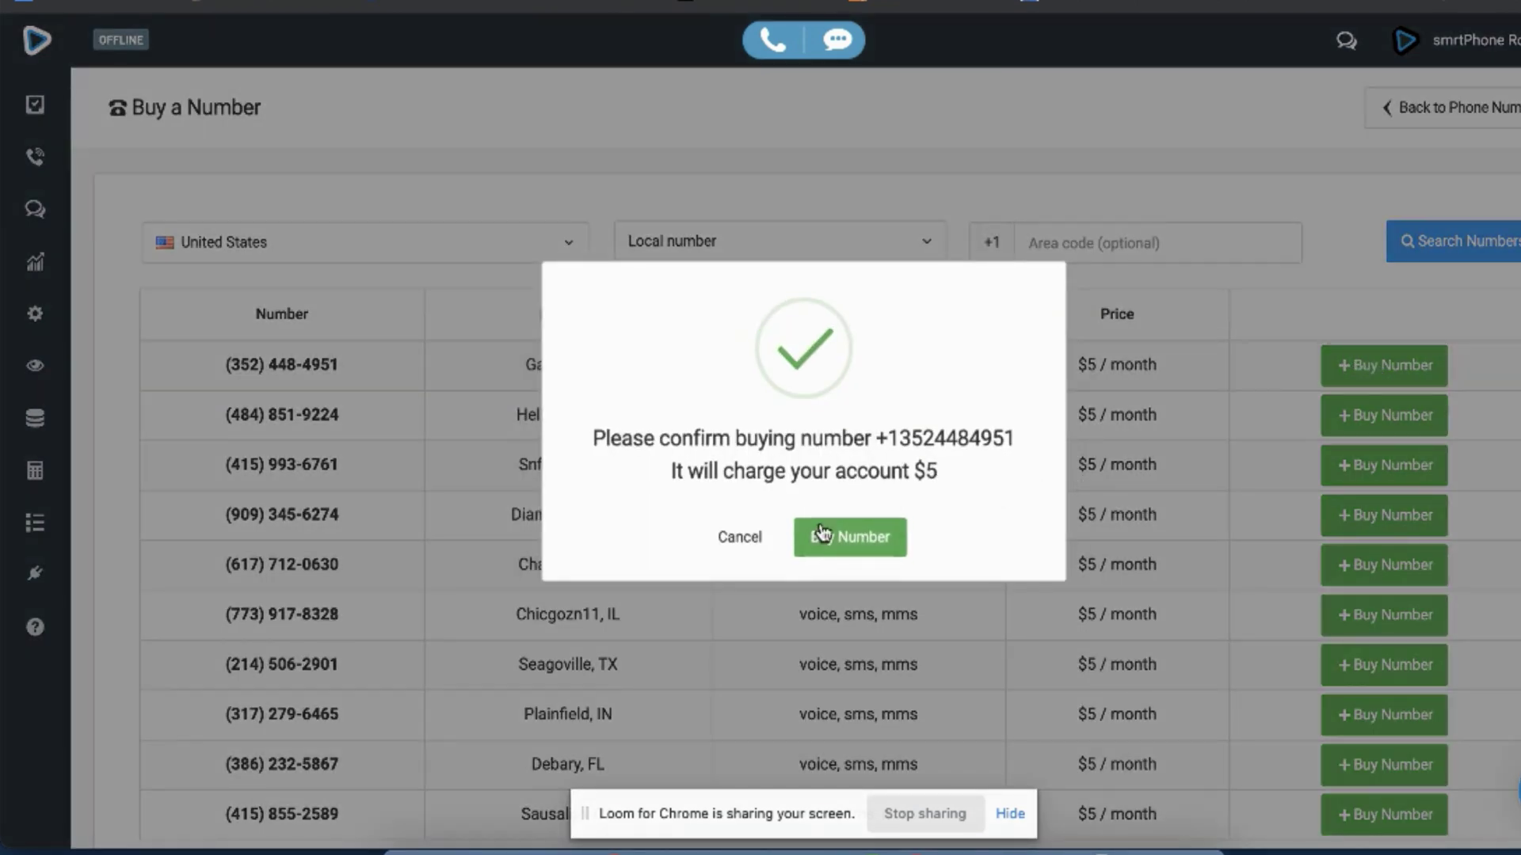
left_click(818, 537)
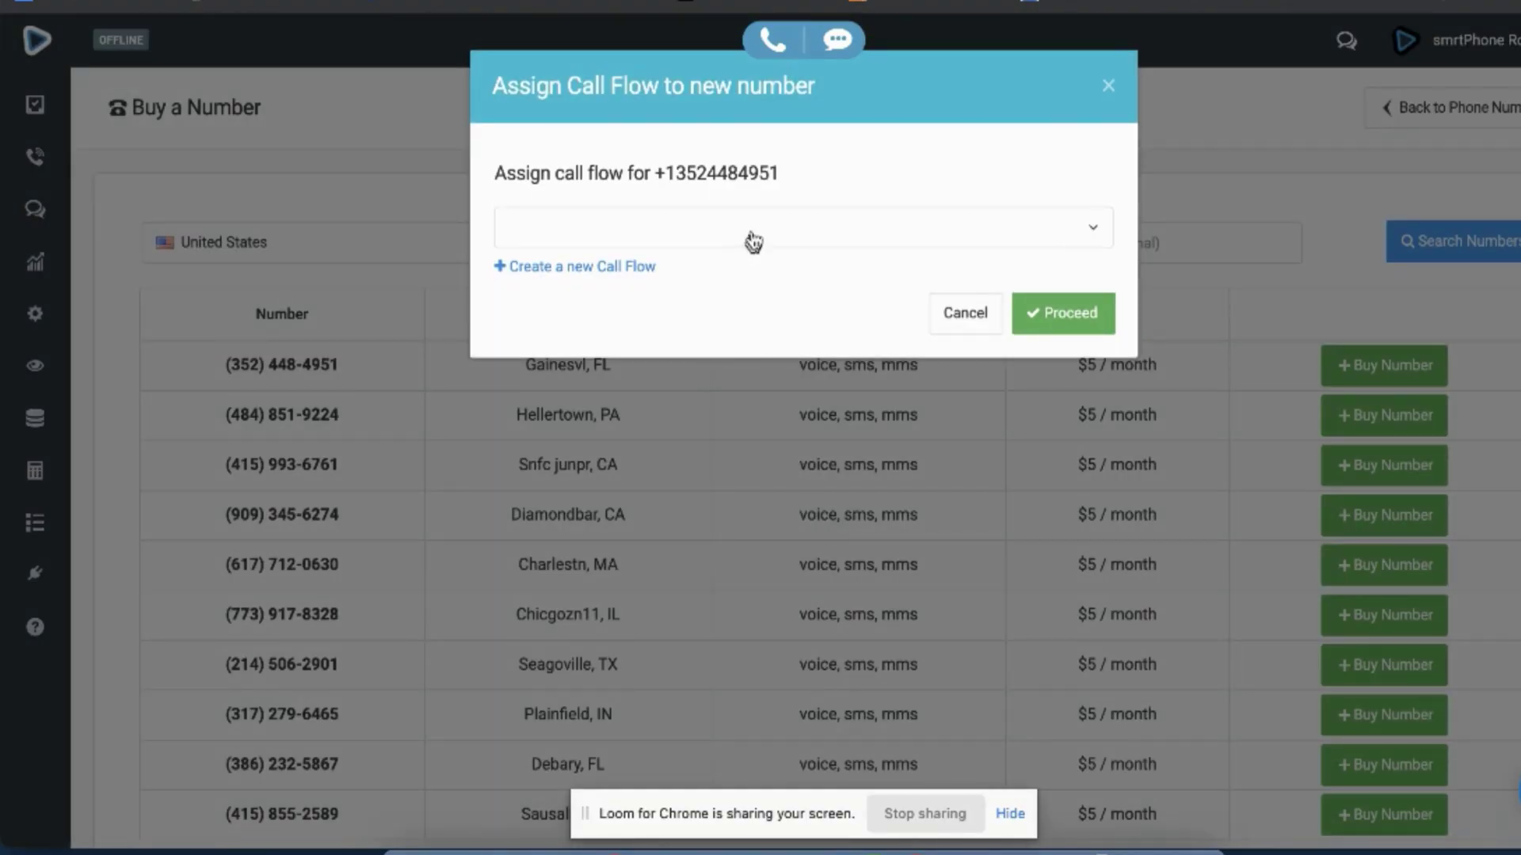
Create a new call flow named 'Demo Flow' for the number and confirm it.
left_click(601, 269)
type("D")
key("BackSpace")
key("BackSpace")
key("BackSpace")
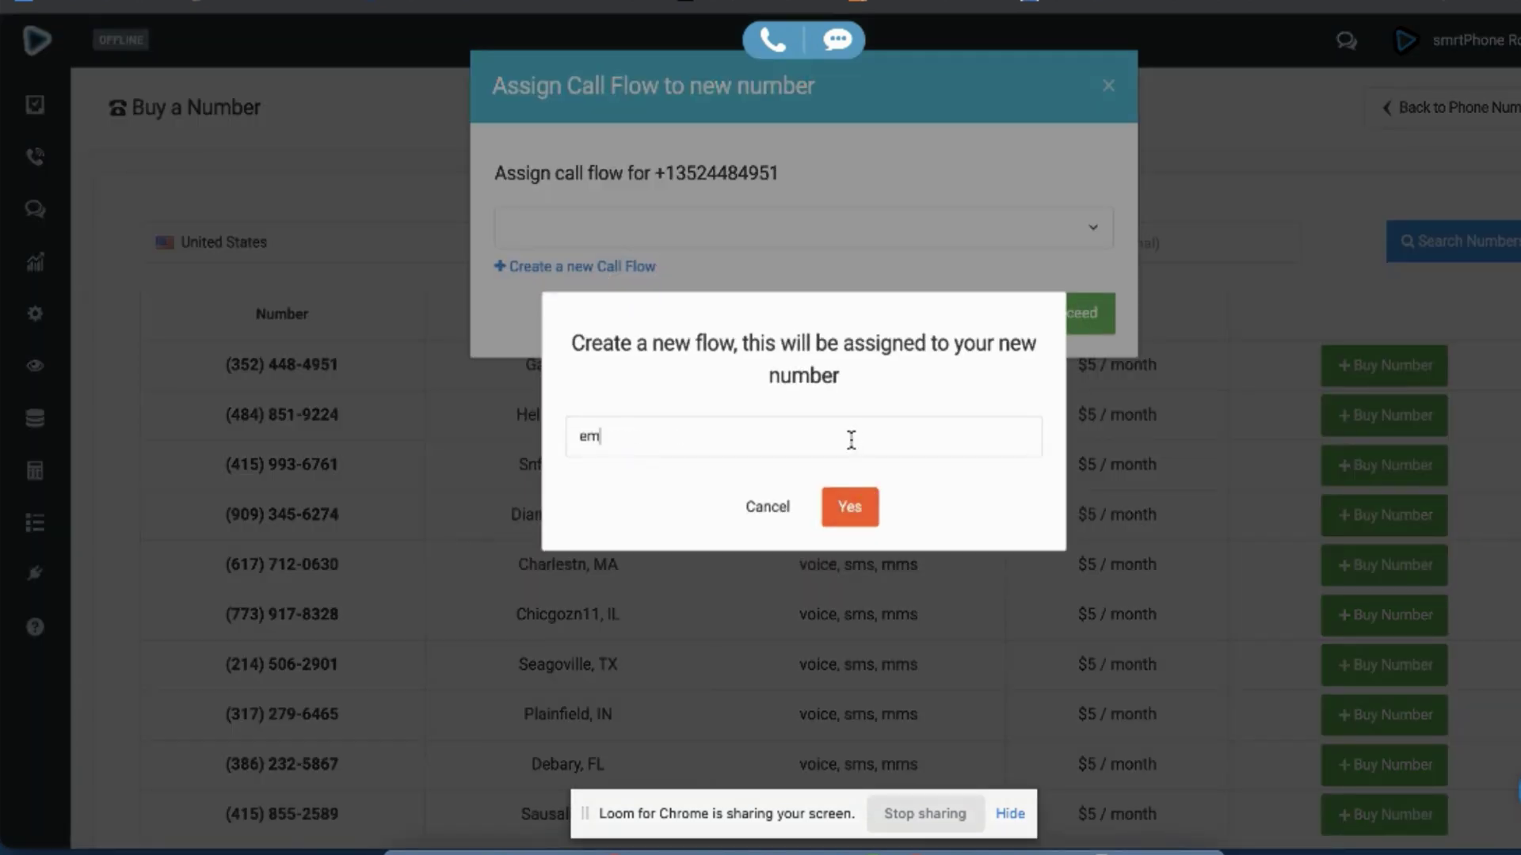
type("Demo Flow")
left_click(844, 506)
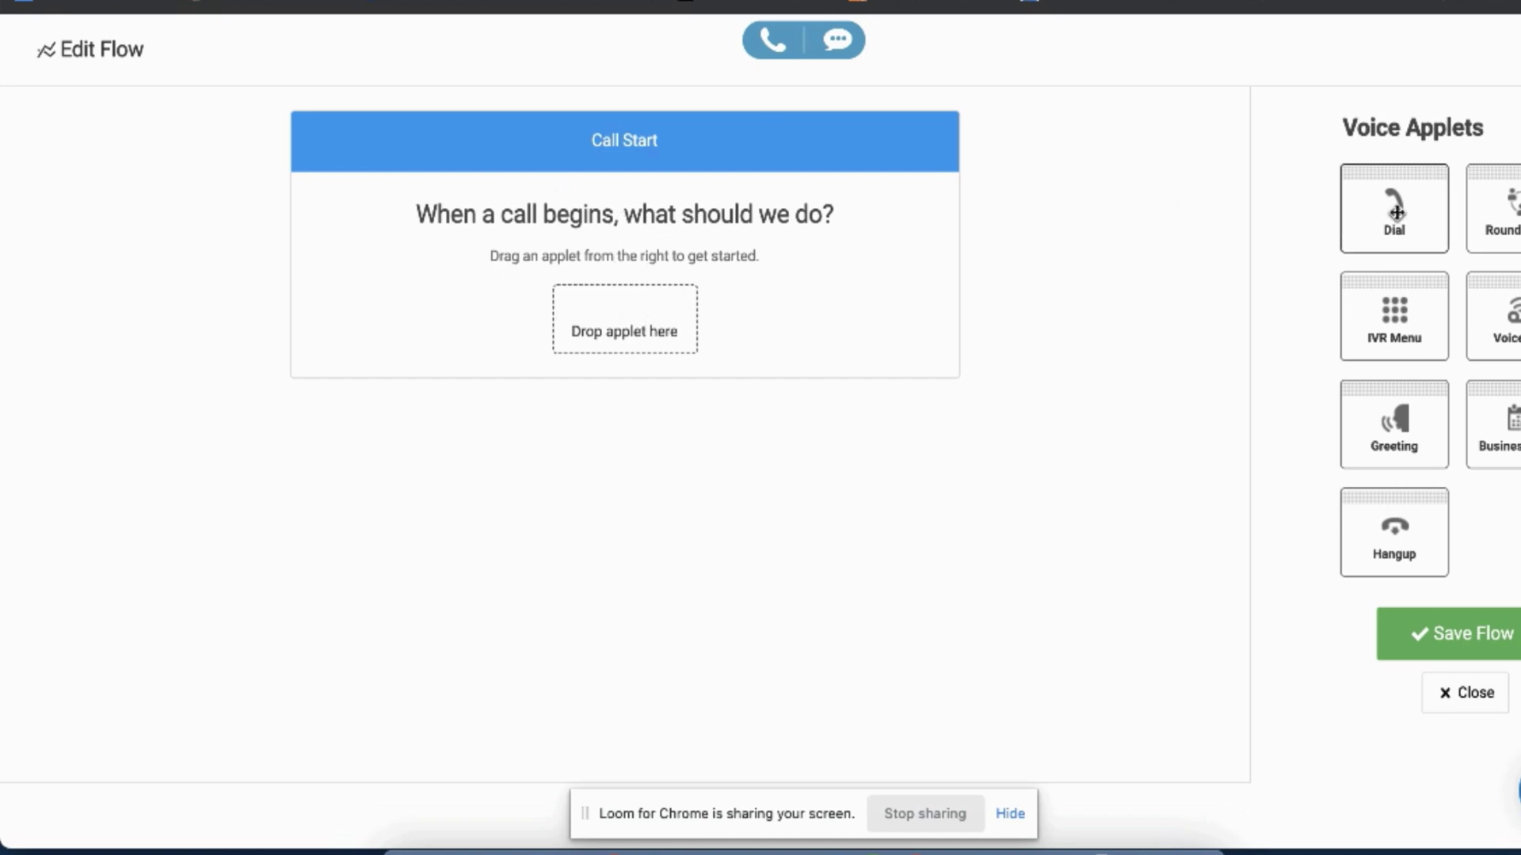
Add a Dial step on Call Start that rings user smrtPhone Roboto.
mouse_move(1393, 208)
left_mouse_down()
mouse_move(667, 194)
mouse_move(622, 298)
left_mouse_up()
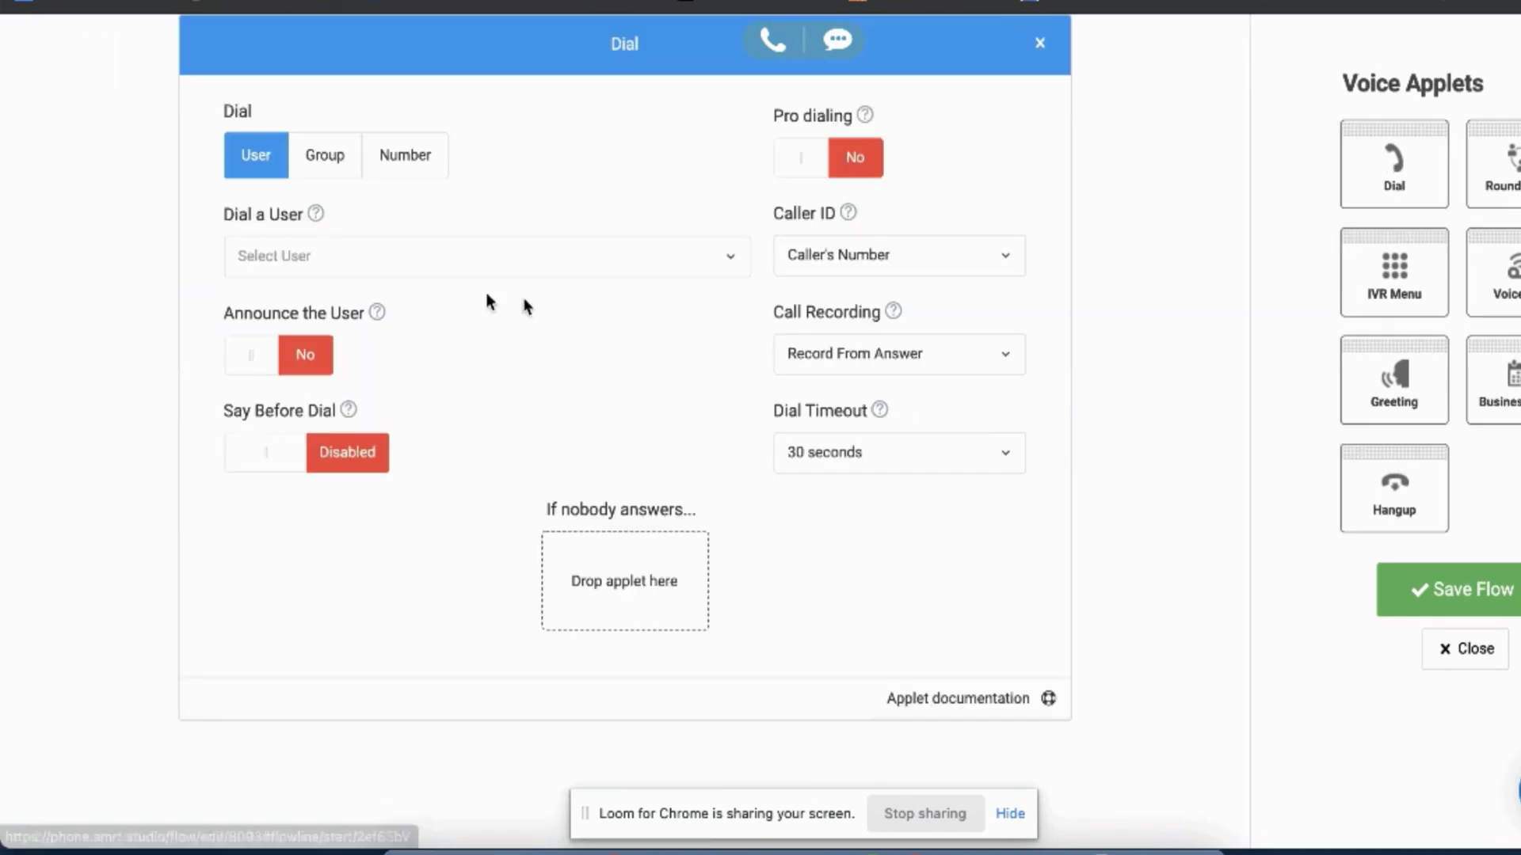
left_click(299, 257)
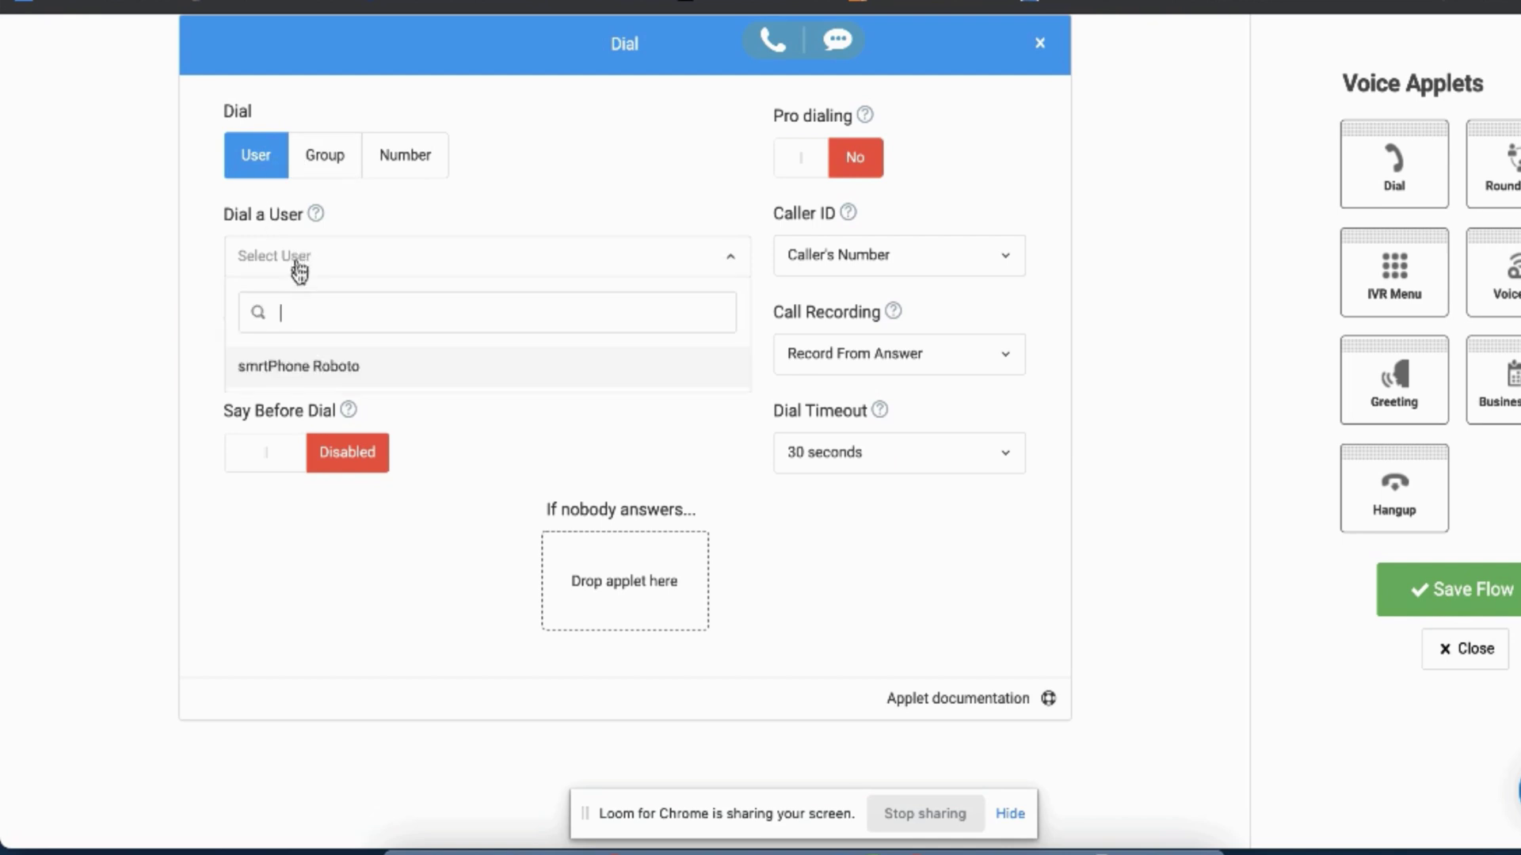
left_click(305, 365)
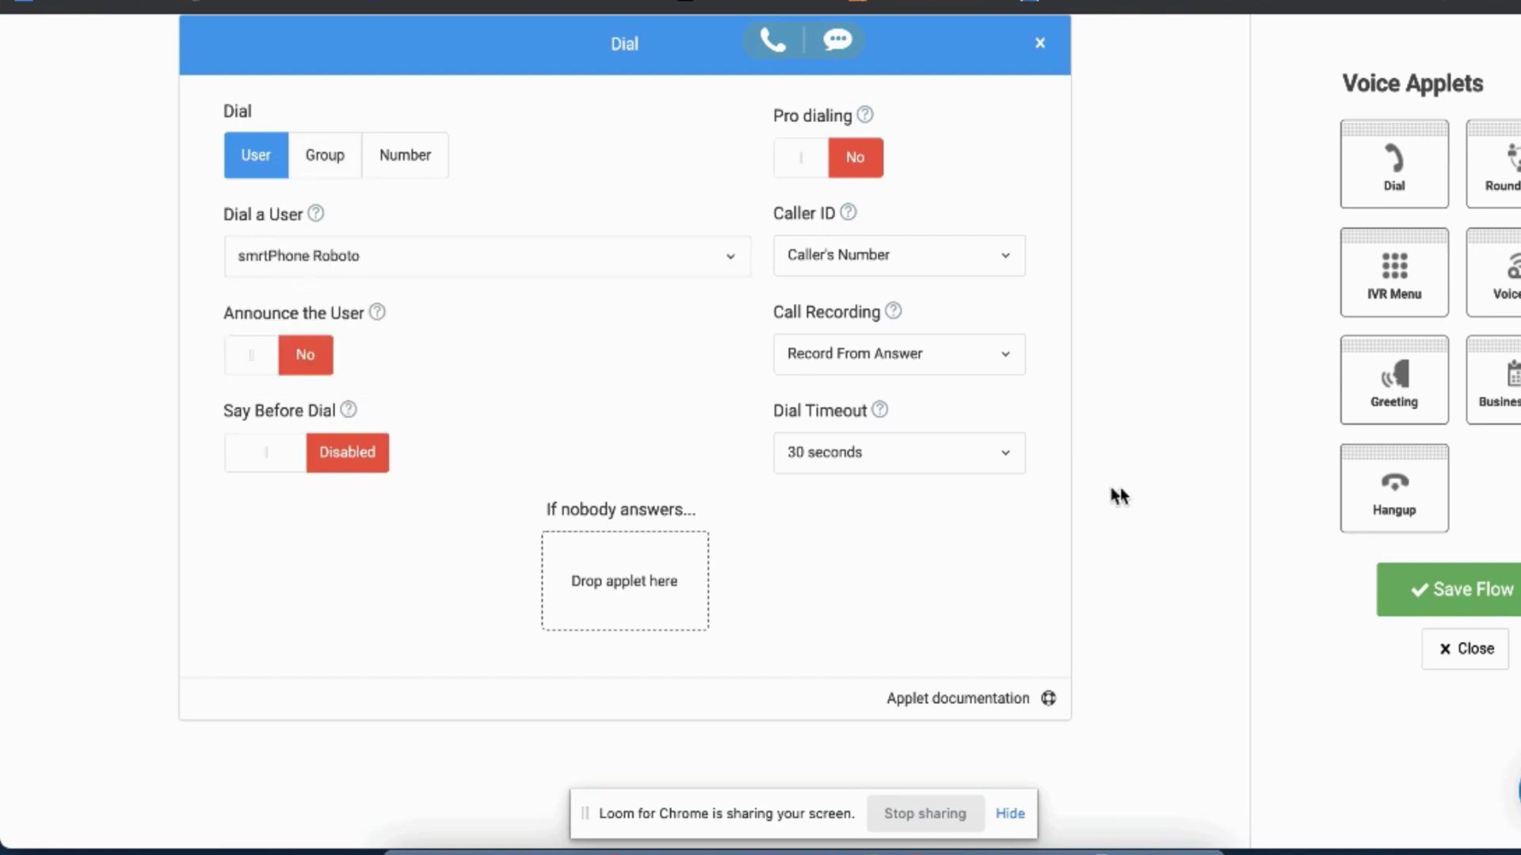
mouse_move(1499, 280)
left_mouse_down()
mouse_move(737, 586)
mouse_move(622, 584)
left_mouse_up()
left_click(624, 594)
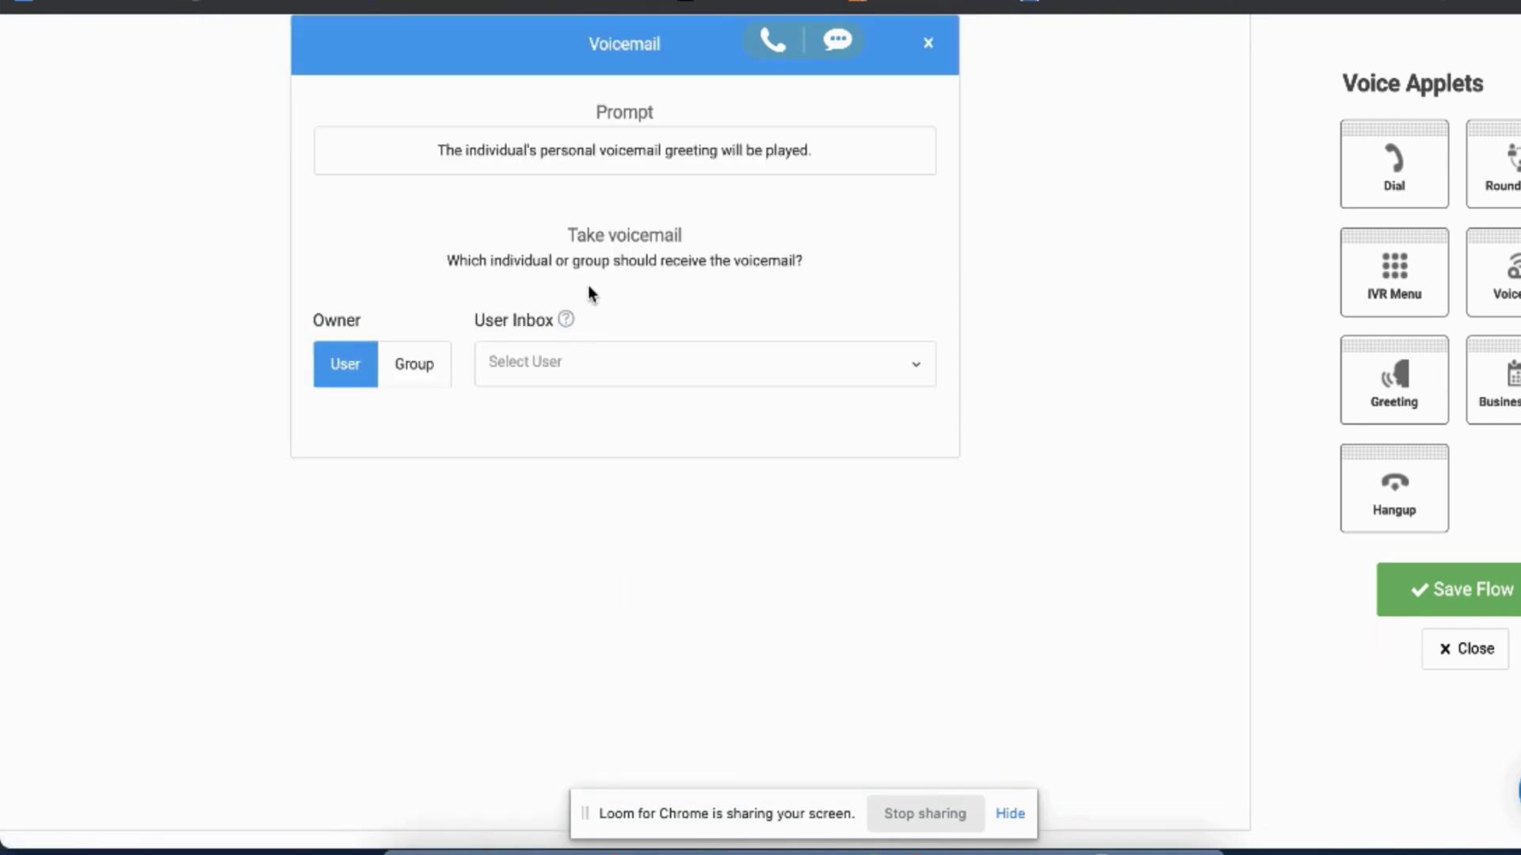
left_click(576, 370)
left_click(560, 472)
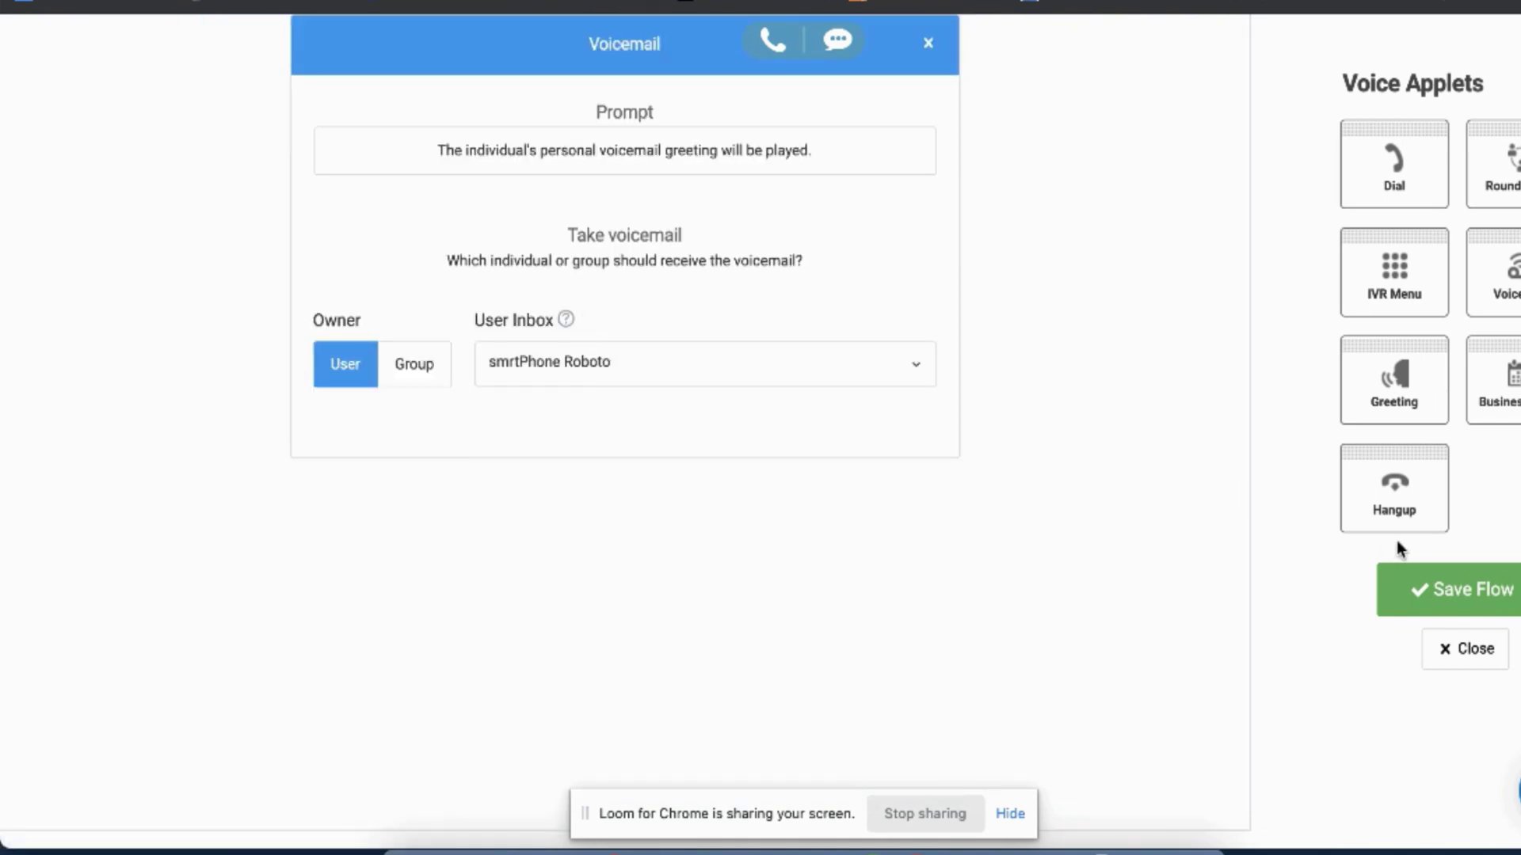
Save Demo Flow and return to the Call Flows list.
left_click(1454, 600)
left_click(1468, 646)
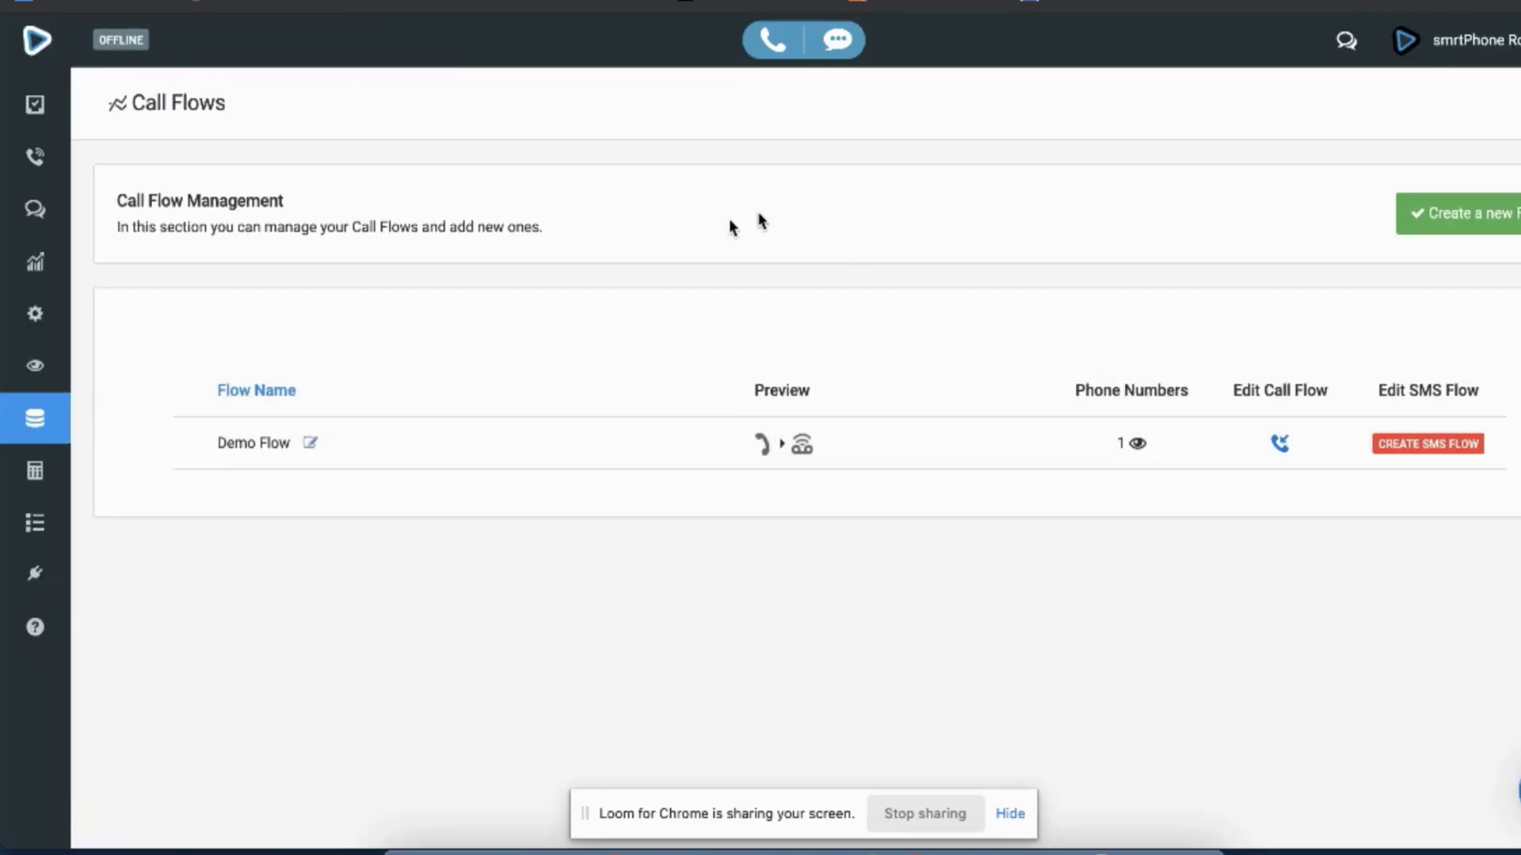
Return to the account dashboard showing the 30-day trial summary.
left_click(35, 105)
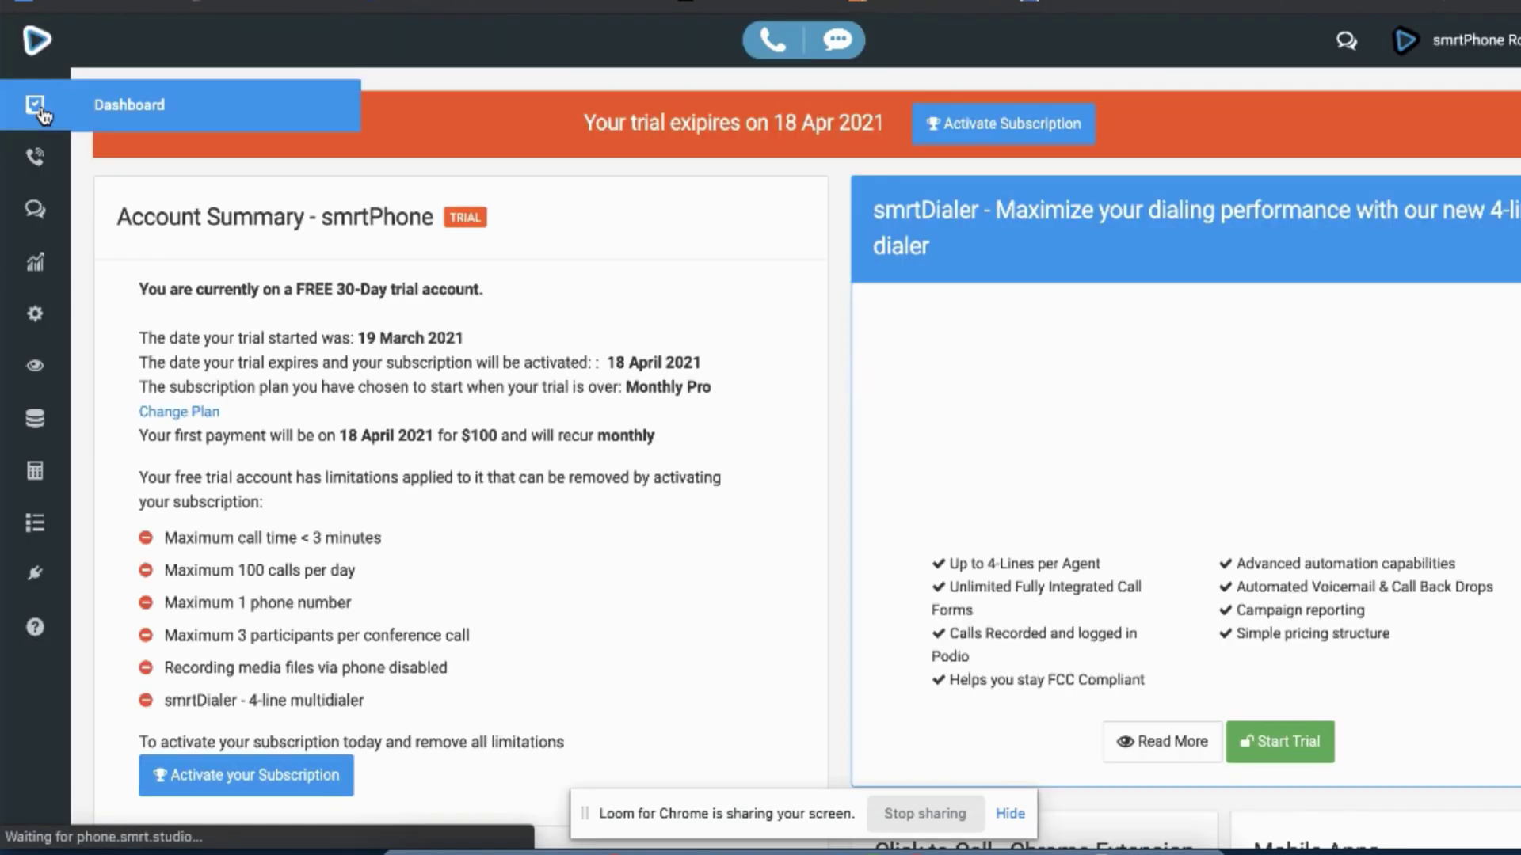